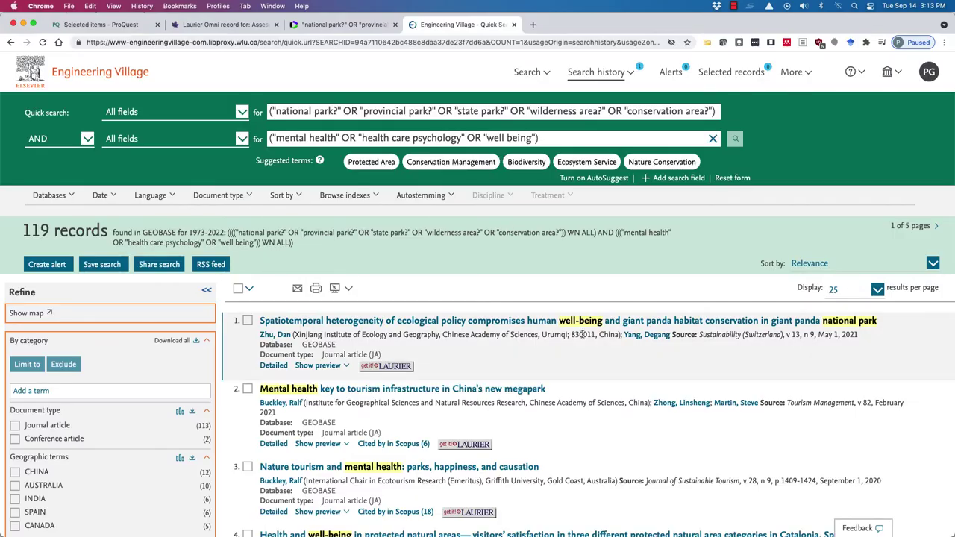
- Select all search results on the current page and download their records to My PC in EndNote (RIS) format
scroll(202, 234, down, 3)
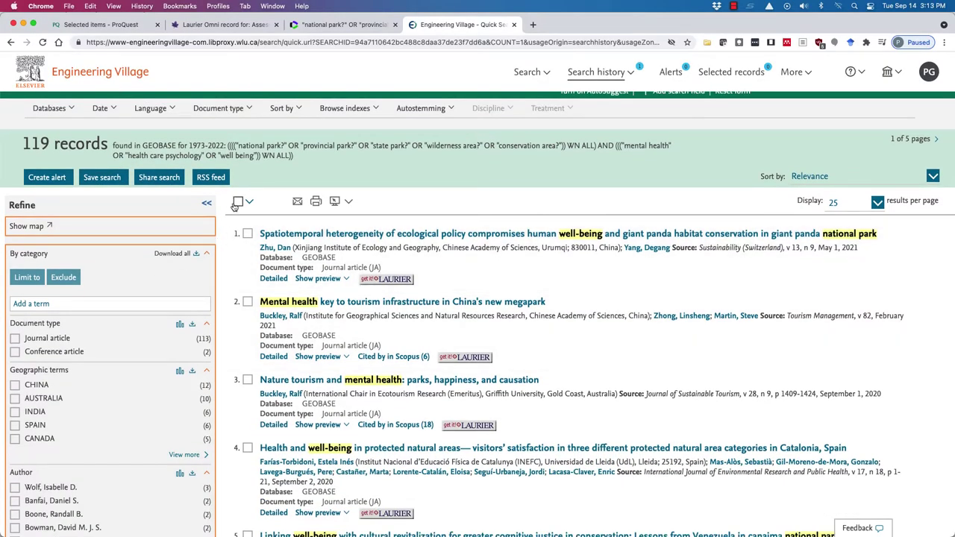
click(237, 202)
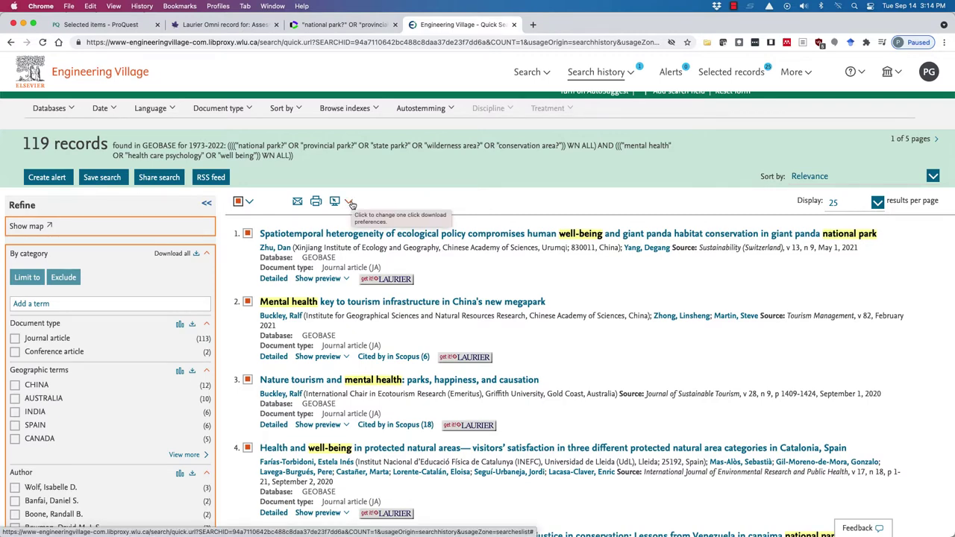
click(351, 203)
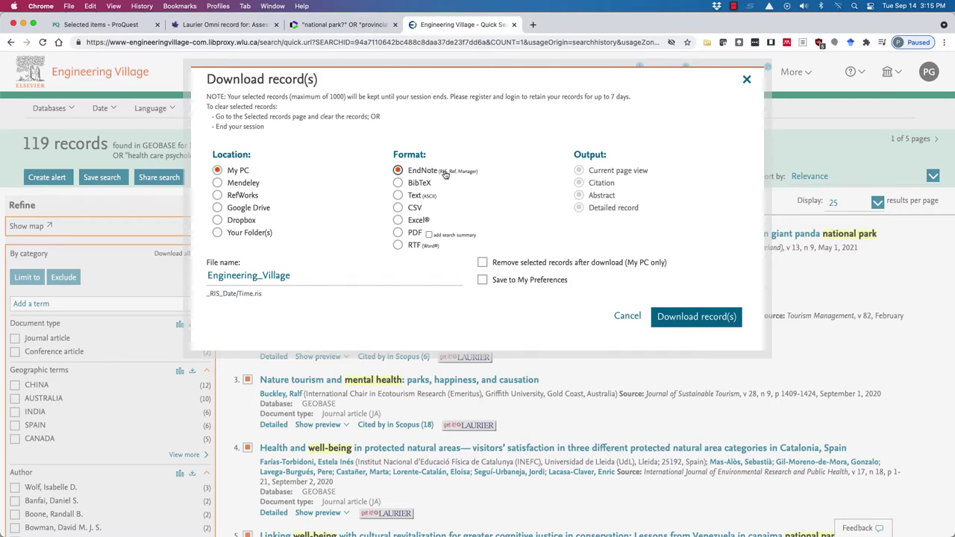
scroll(446, 174, up, 5)
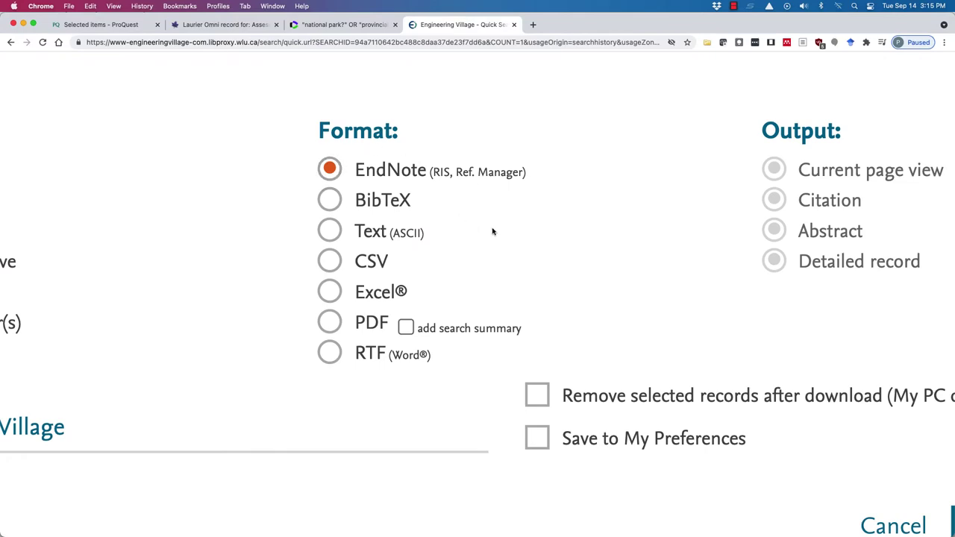
scroll(492, 232, down, 5)
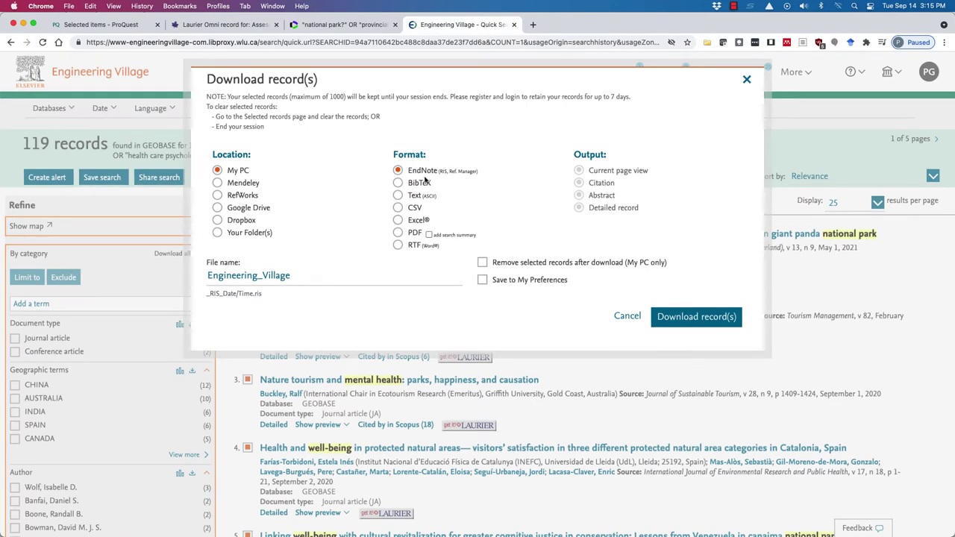
click(696, 320)
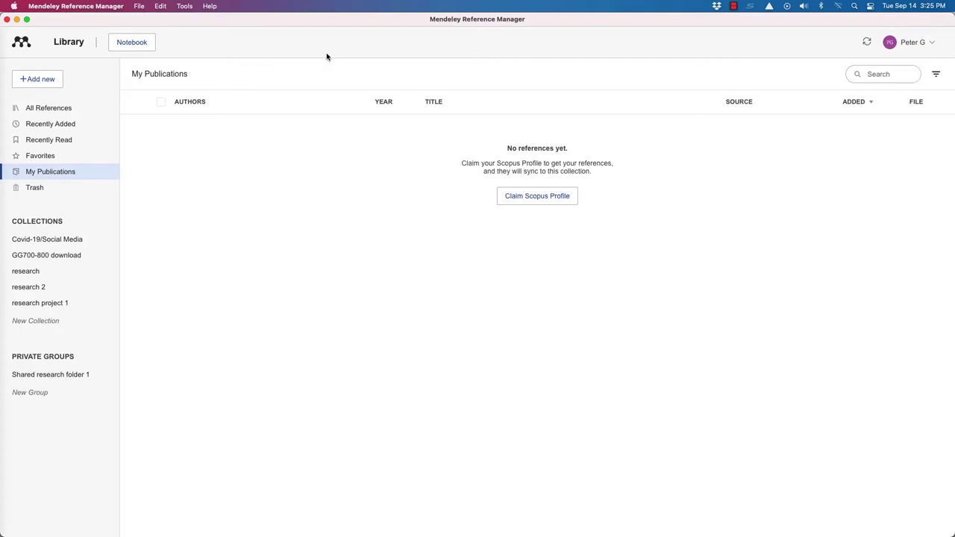
- Switch to Mendeley Reference Manager and import the RIS file Engineering_Village_ris_9-14-2021_191625611.ris from the Downloads folder
click(50, 79)
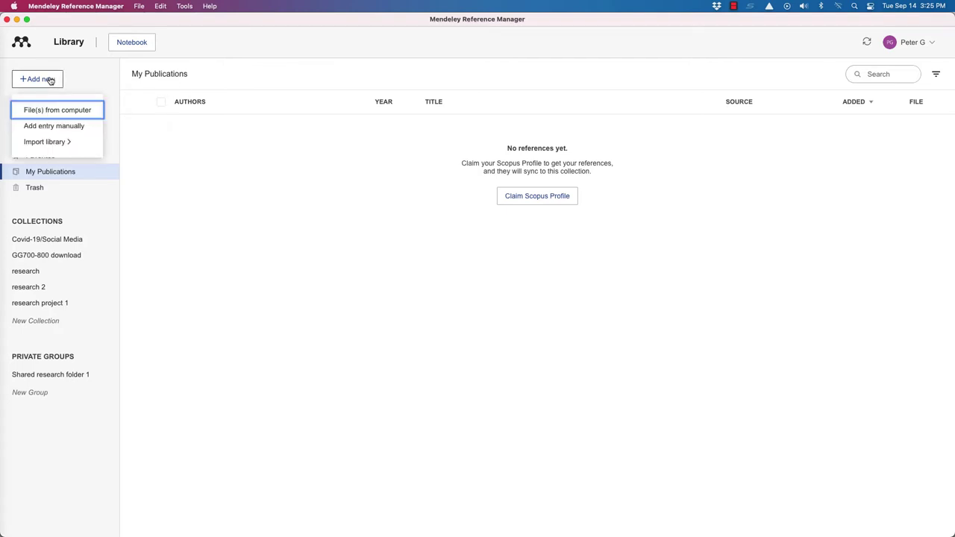
mouse_move(52, 145)
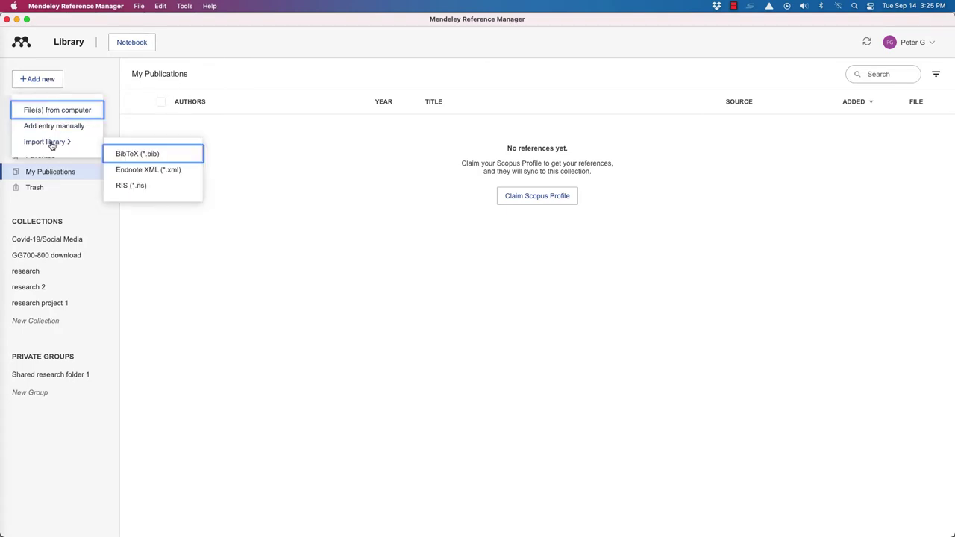
click(130, 187)
click(446, 216)
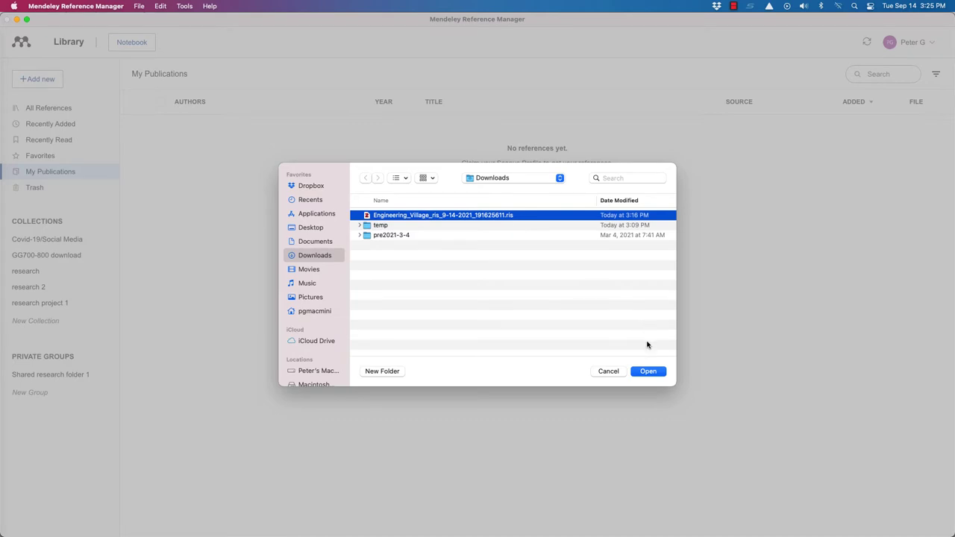
click(646, 371)
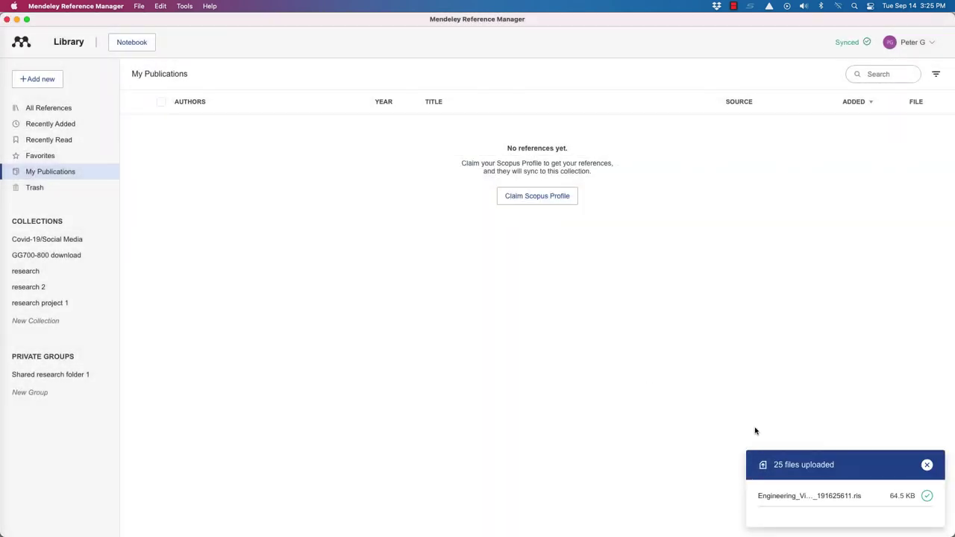
click(927, 466)
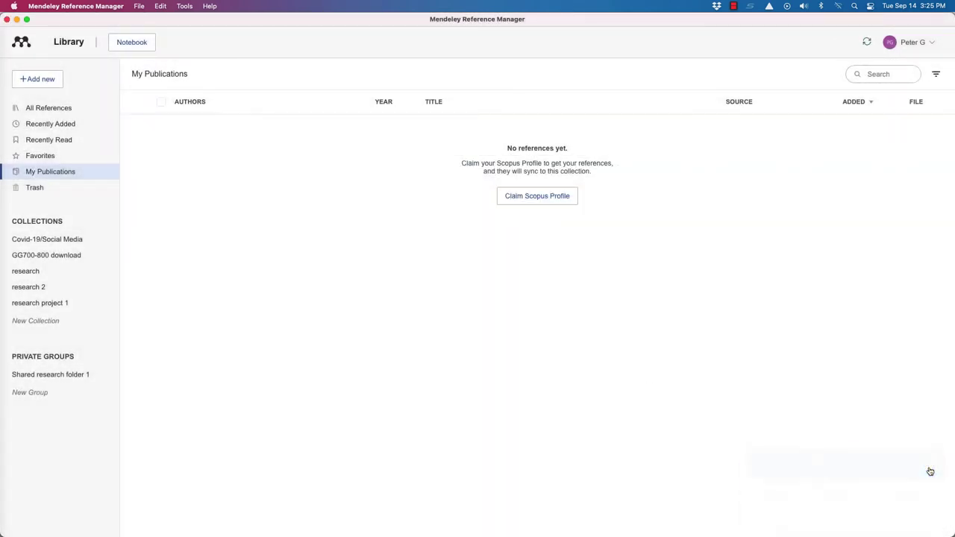
- Open the recently added "Well-being and conservation" article's details, attach its matching PDF and skim the document
click(37, 127)
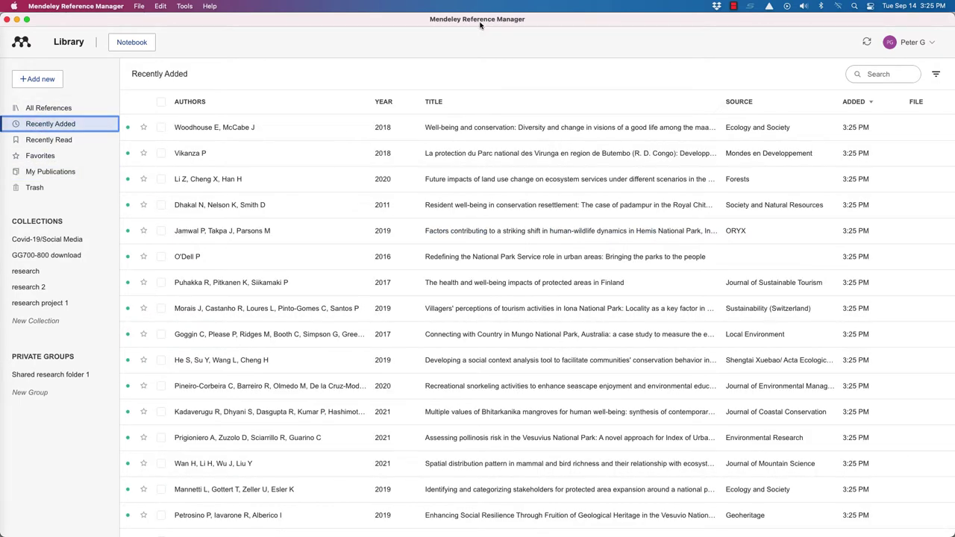
click(515, 132)
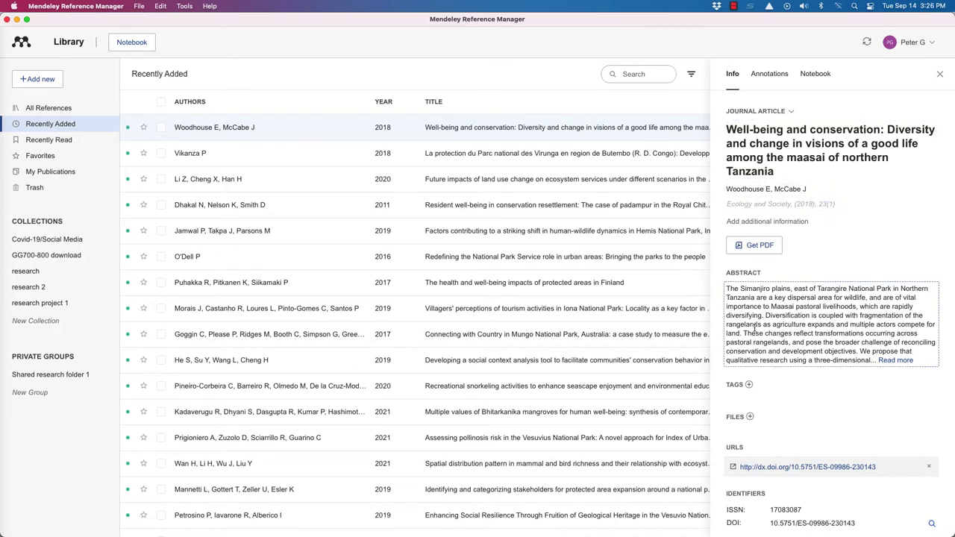
scroll(755, 328, down, 3)
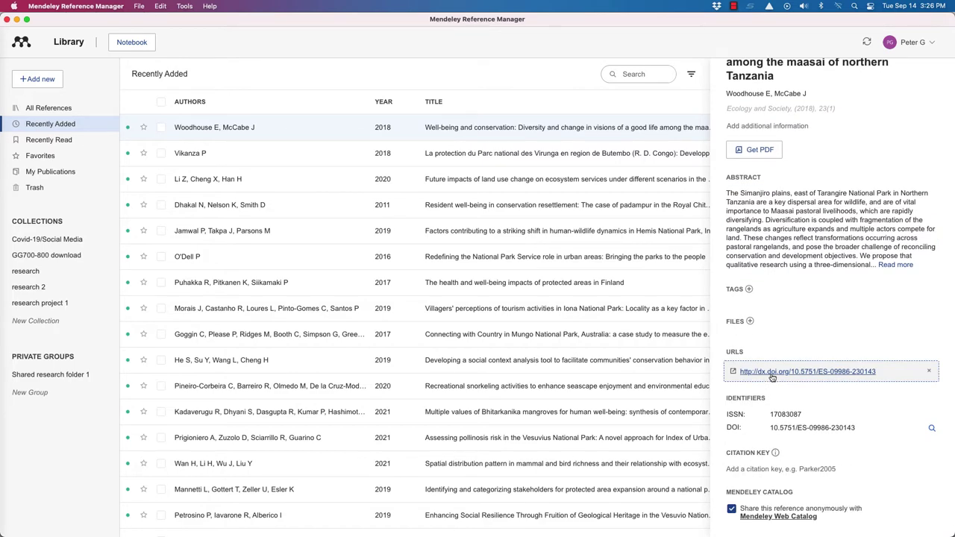
scroll(788, 328, up, 3)
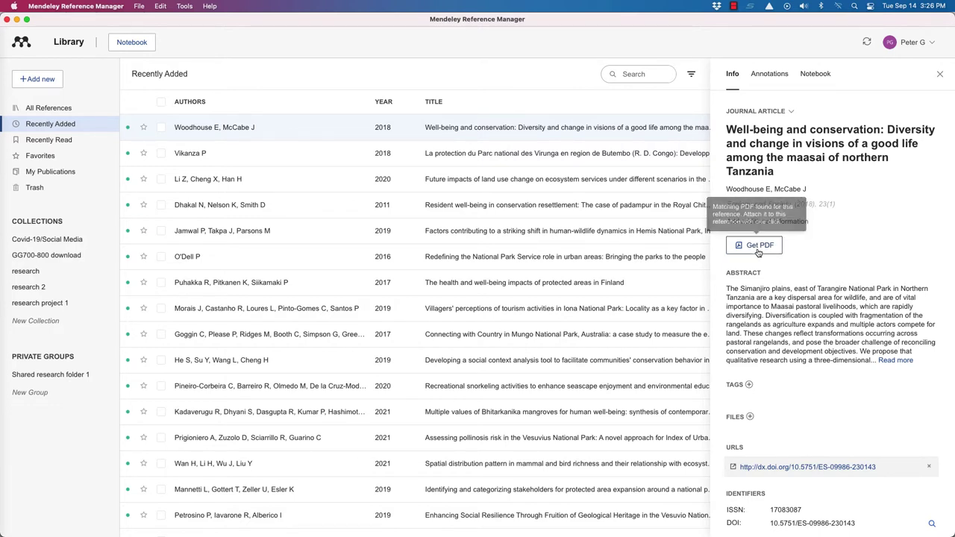
click(758, 252)
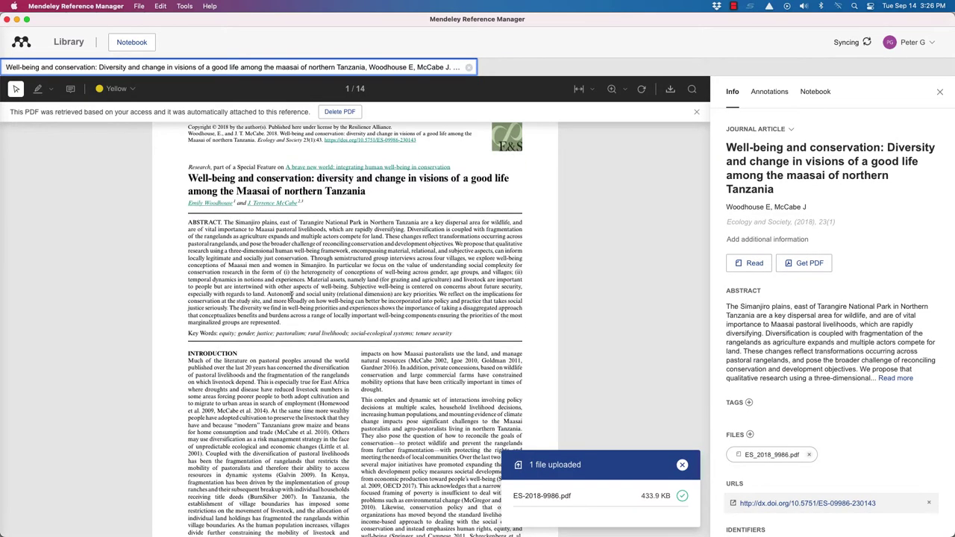
scroll(291, 295, down, 10)
scroll(291, 295, up, 10)
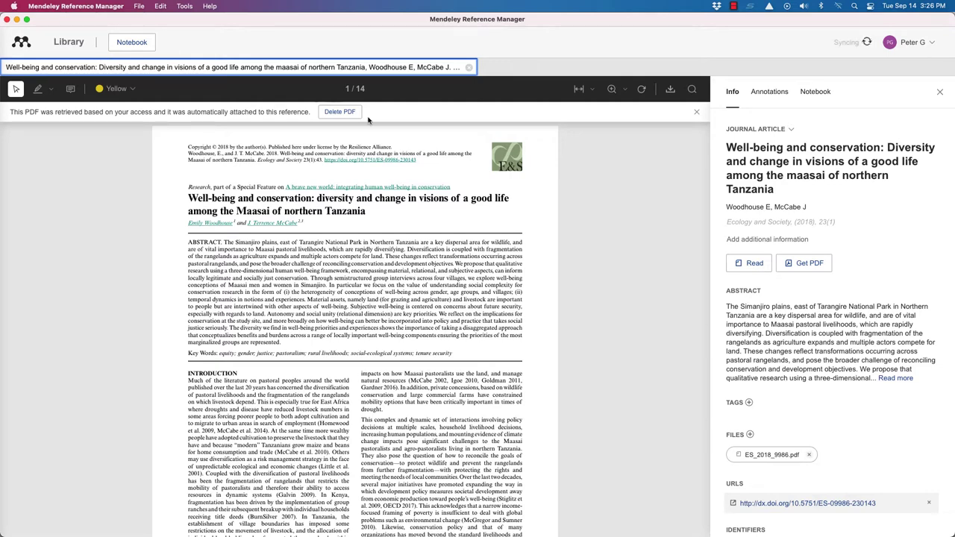
- Return to the library and add all recently added references to the GG700-800 download collection
click(71, 42)
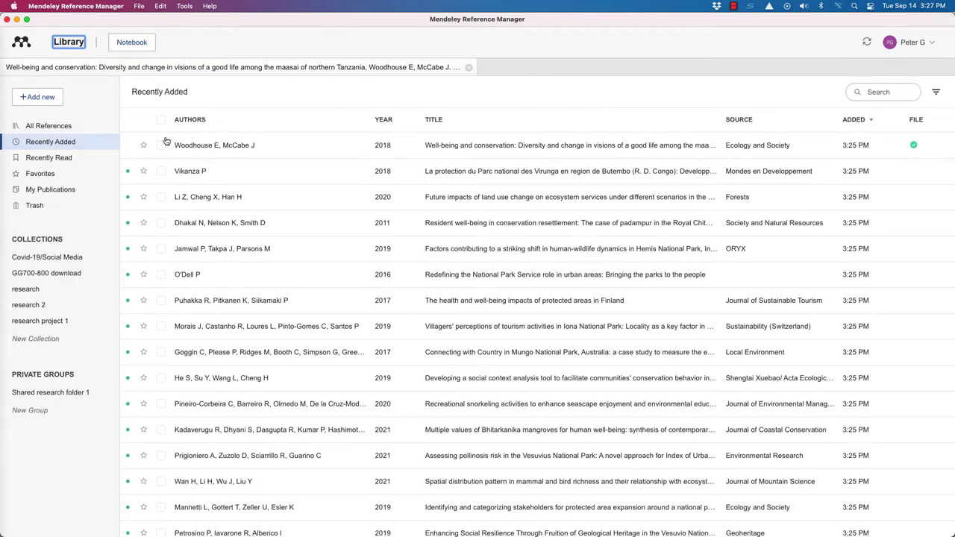
scroll(328, 302, down, 3)
scroll(334, 302, up, 3)
click(161, 121)
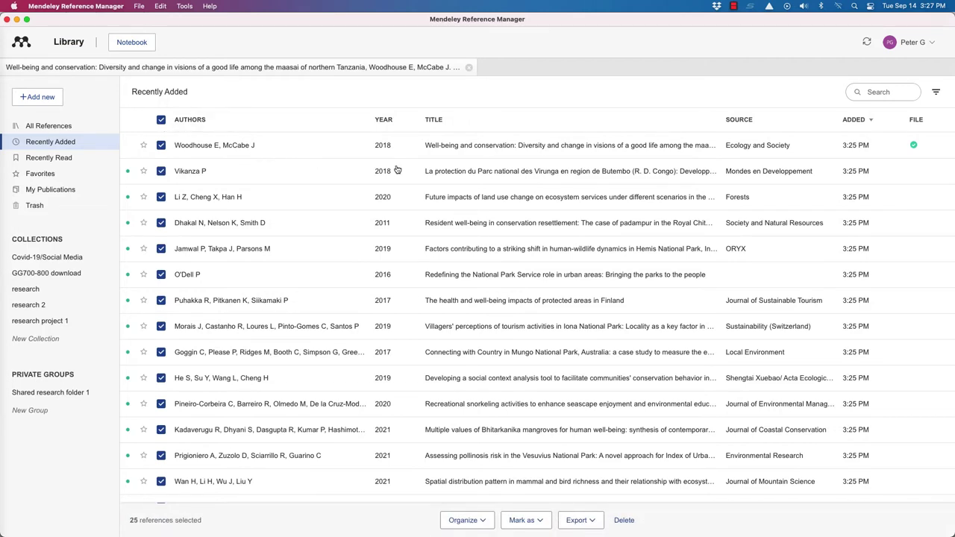
click(464, 520)
click(471, 454)
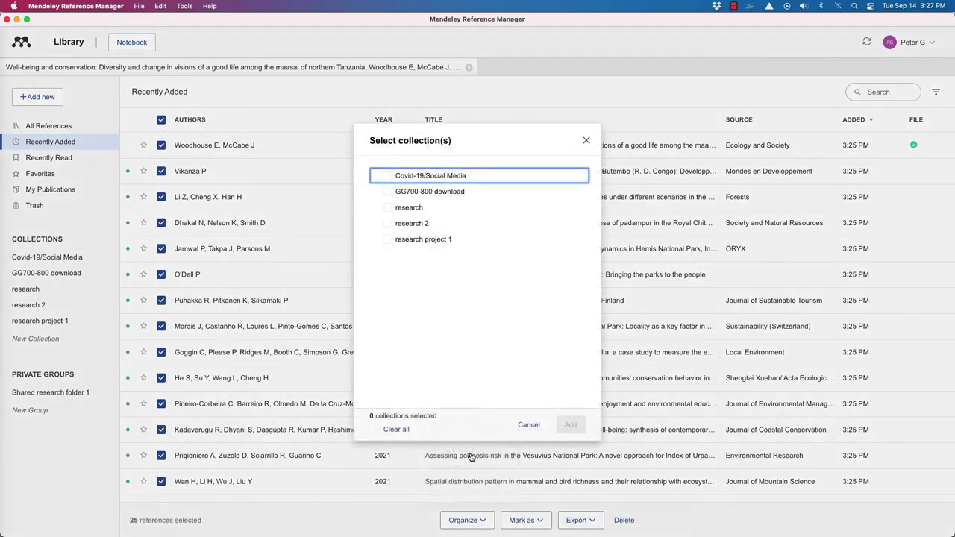
click(387, 193)
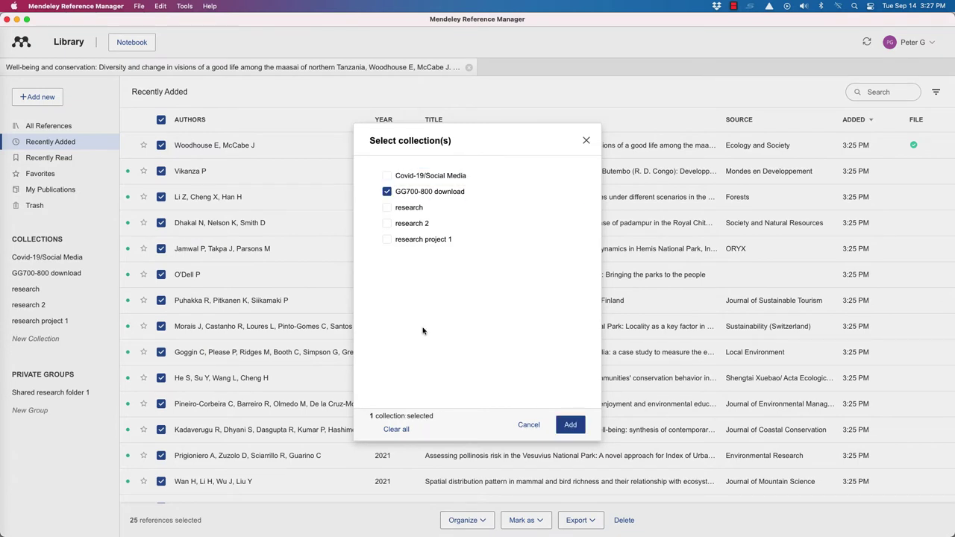
click(570, 427)
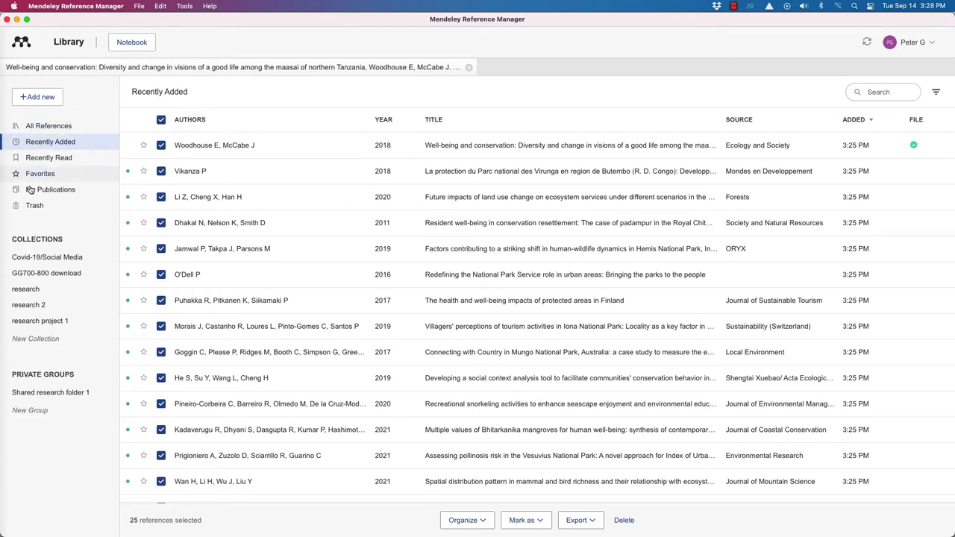
- Compare the contents of the GG700-800 download and Covid-19/Social Media collections, ending on GG700-800 download
click(34, 276)
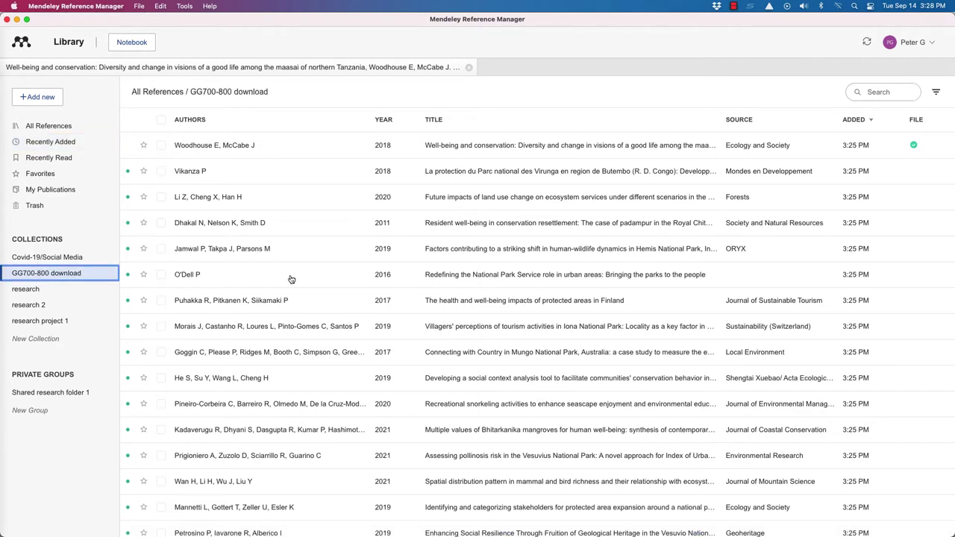
click(54, 261)
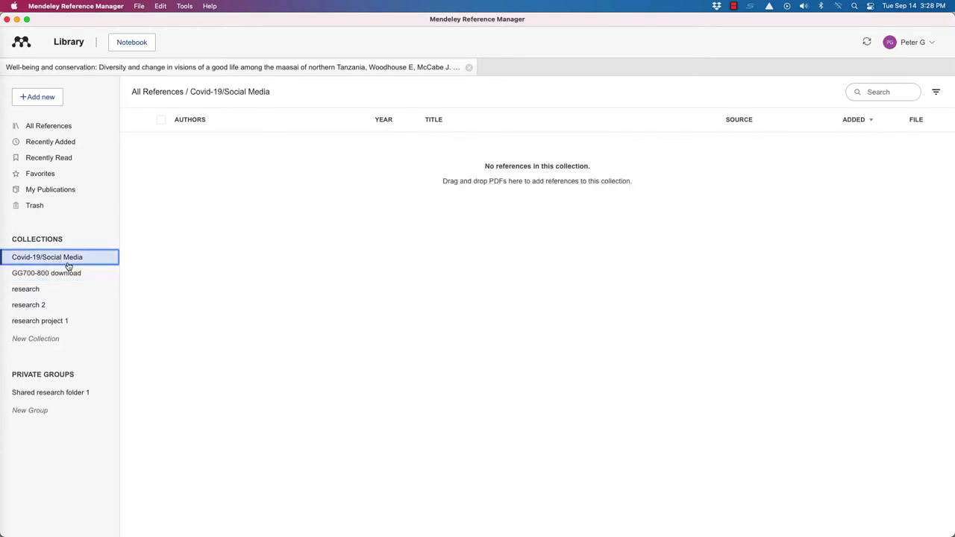
click(61, 273)
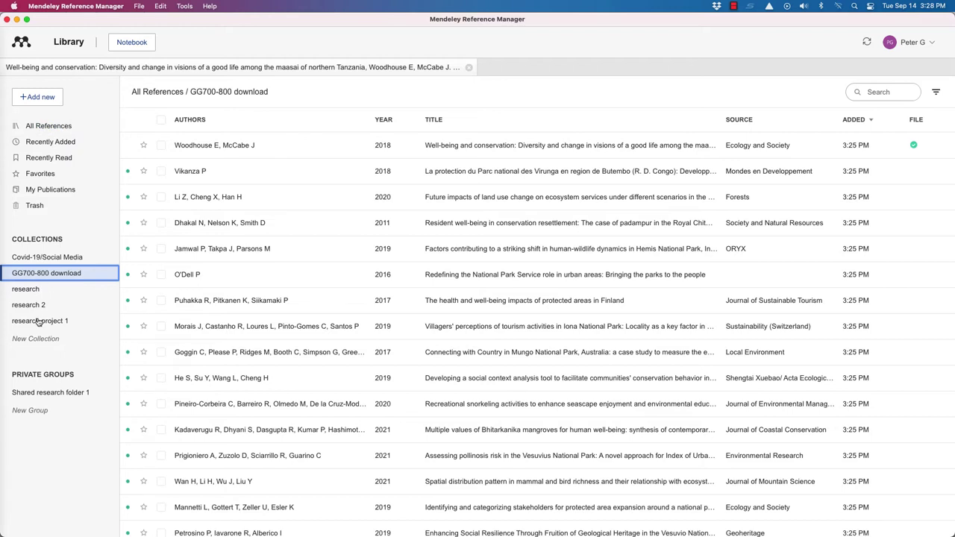
- Add the tags National Parks and Urban areas to the "Redefining the National Park Service role in urban areas" reference and close its details
click(460, 276)
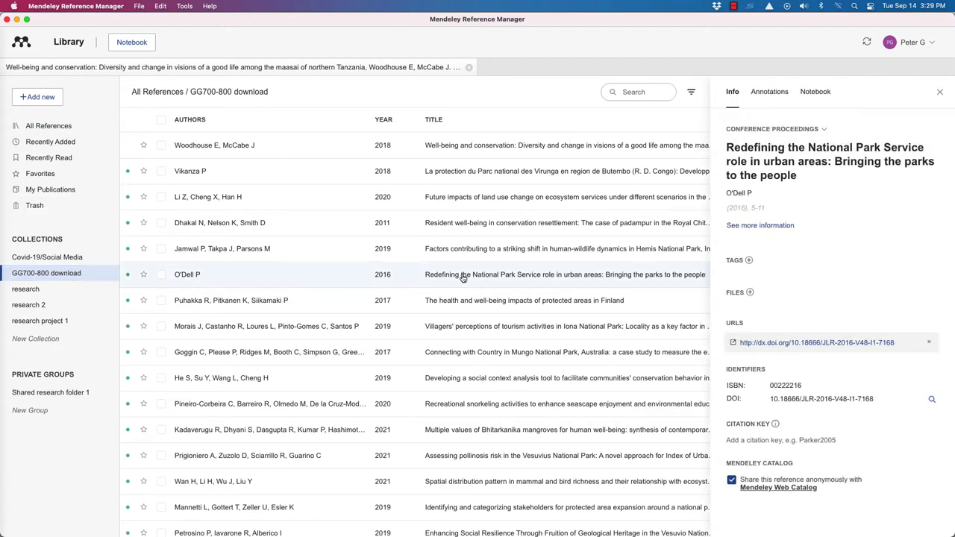
click(748, 261)
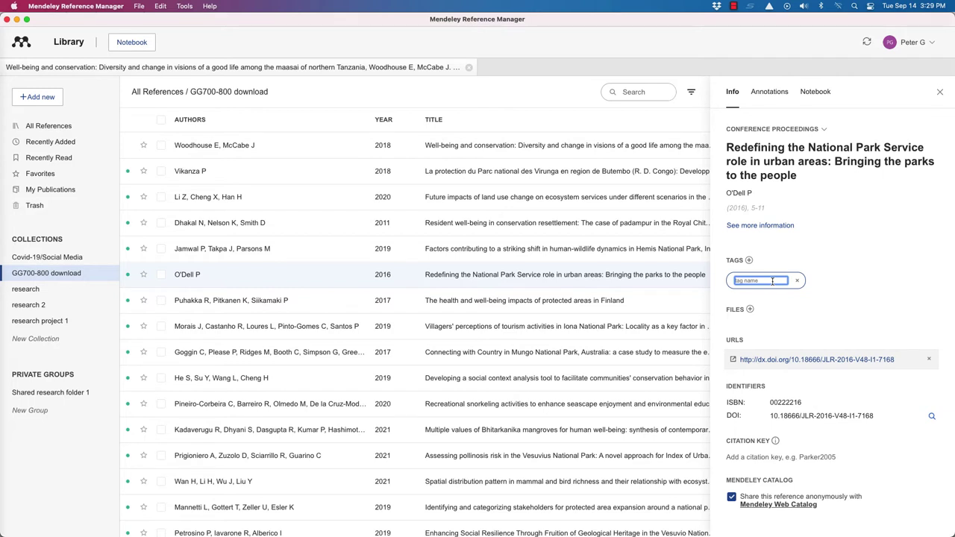
text(National Parks)
key(Return)
click(749, 261)
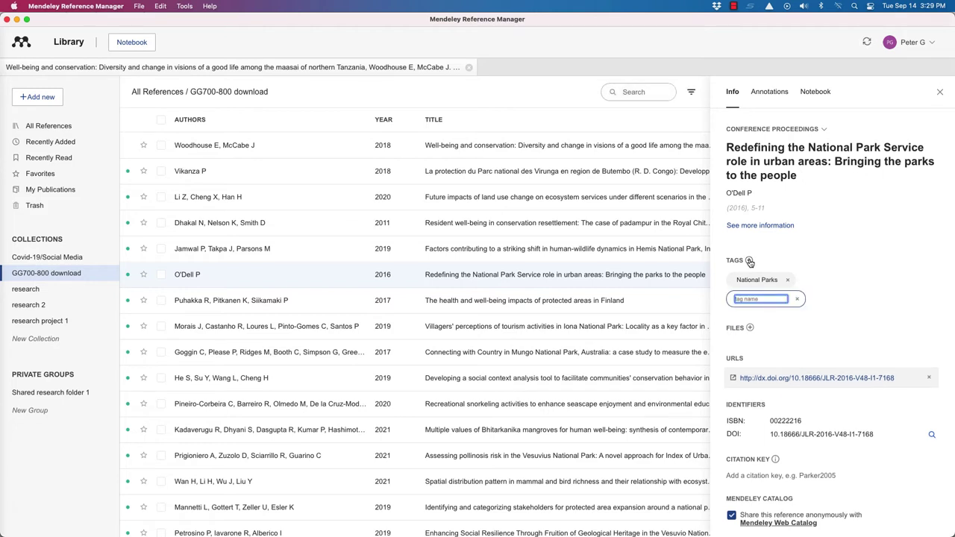
text(Urban ae)
key(BackSpace)
text(reas)
key(Return)
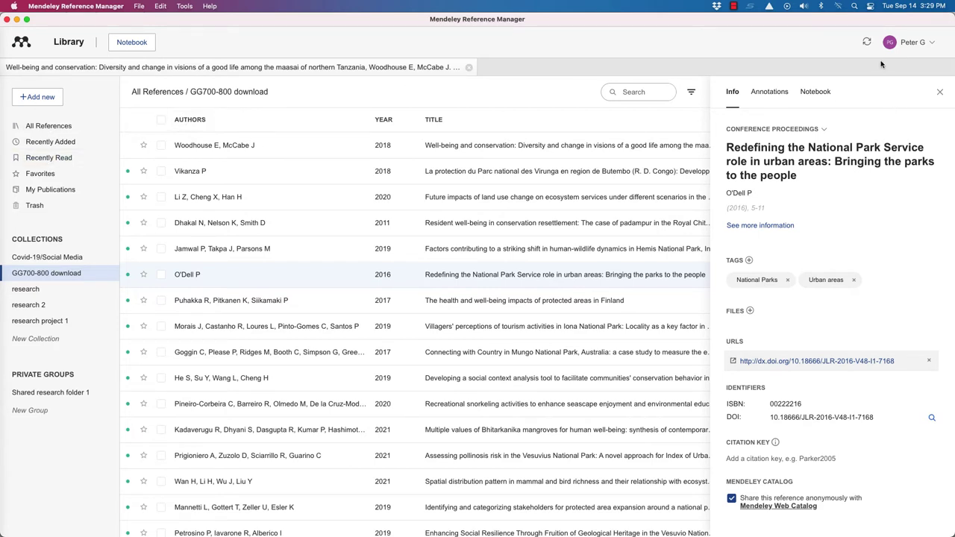
click(939, 92)
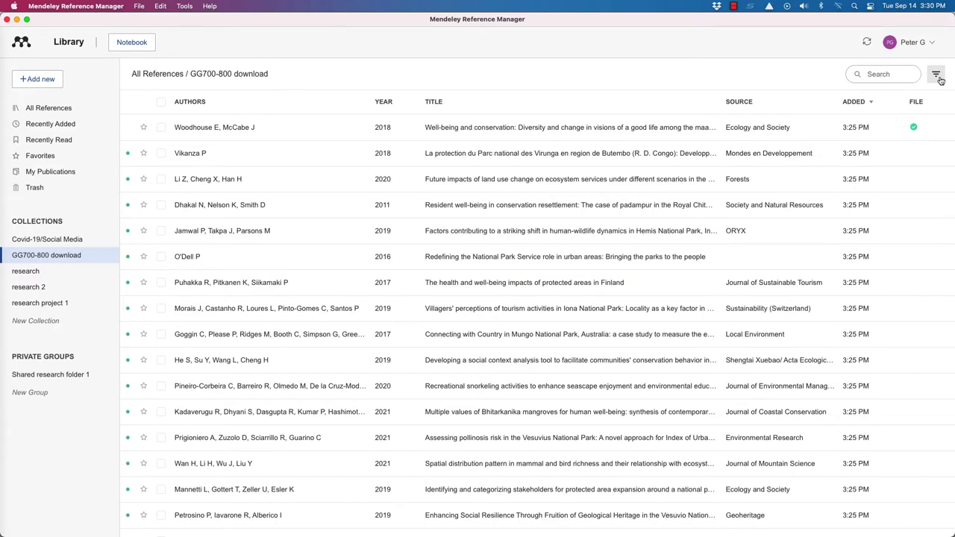
- Filter the GG700-800 download collection by the tag Urban areas and reopen the filter options
click(937, 76)
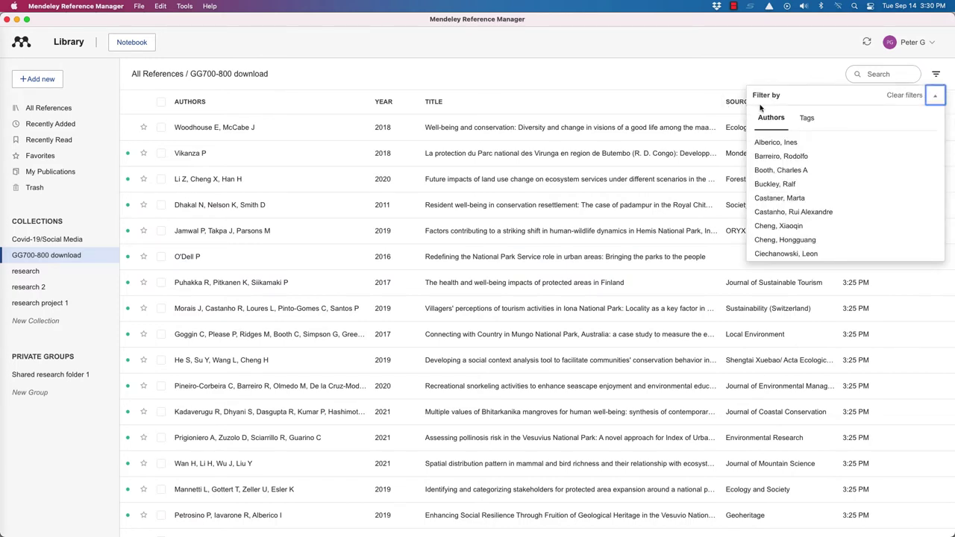
click(807, 120)
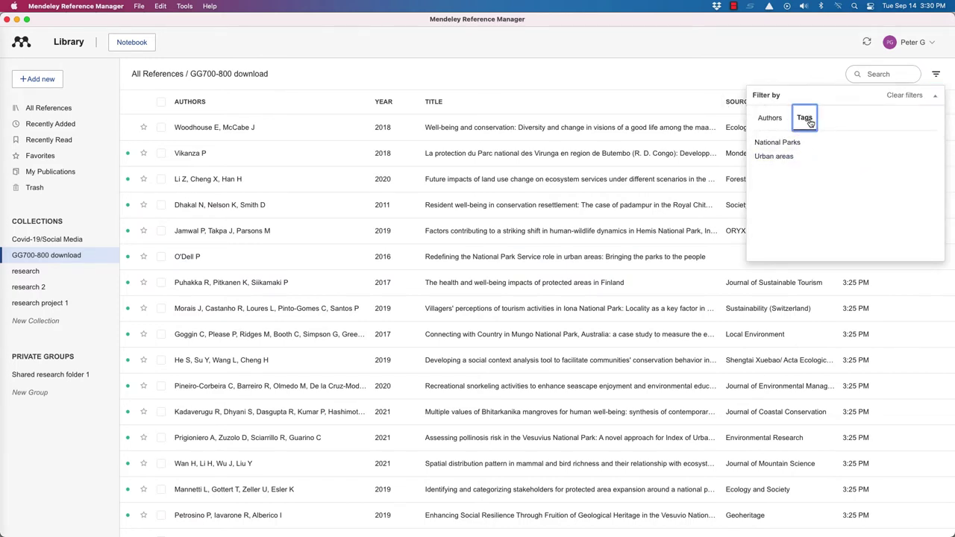
click(783, 156)
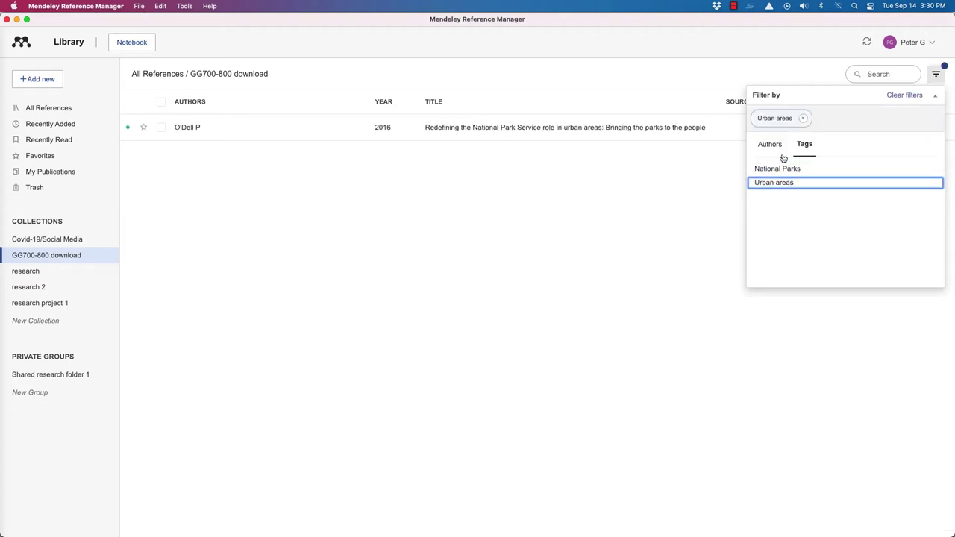
click(935, 97)
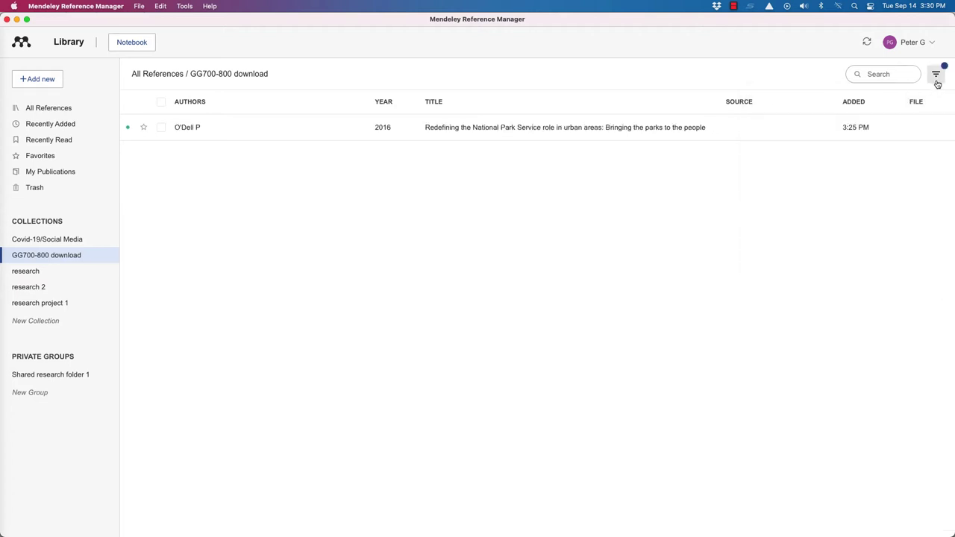
click(936, 78)
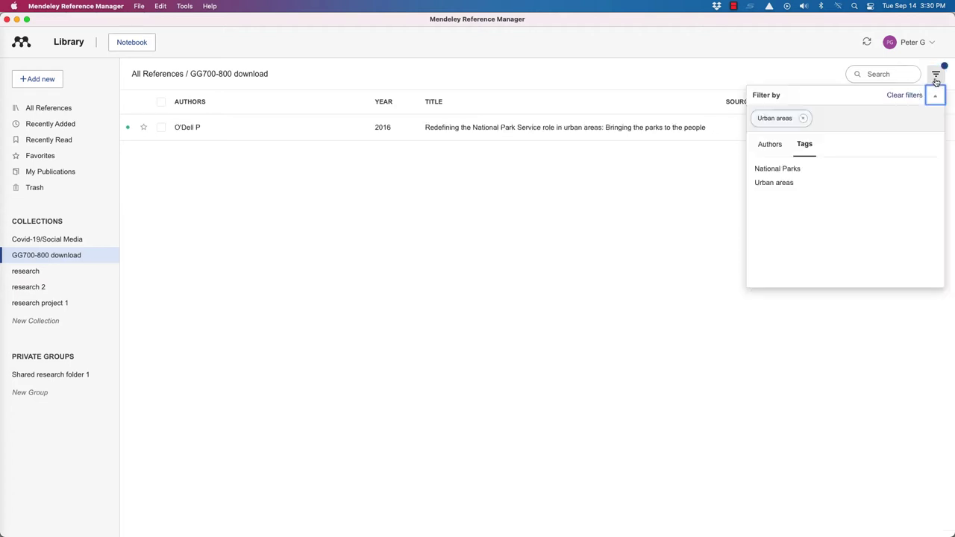
- Remove the Urban areas tag filter from the GG700-800 download collection
click(804, 118)
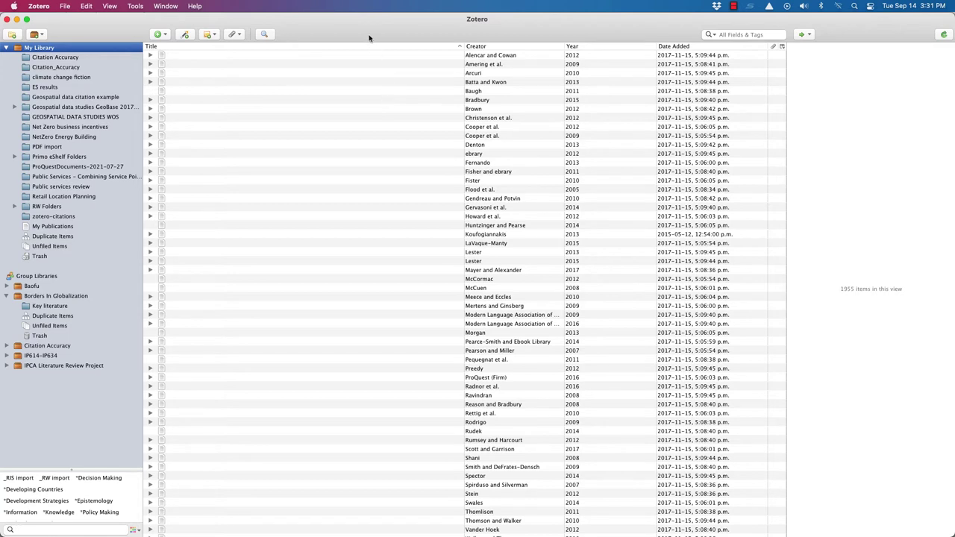
- Switch to Zotero and import Engineering_Village_ris_9-14-2021_191625611.ris into a new collection, copying files to the Zotero storage folder
scroll(367, 185, down, 1)
scroll(366, 186, up, 1)
click(65, 7)
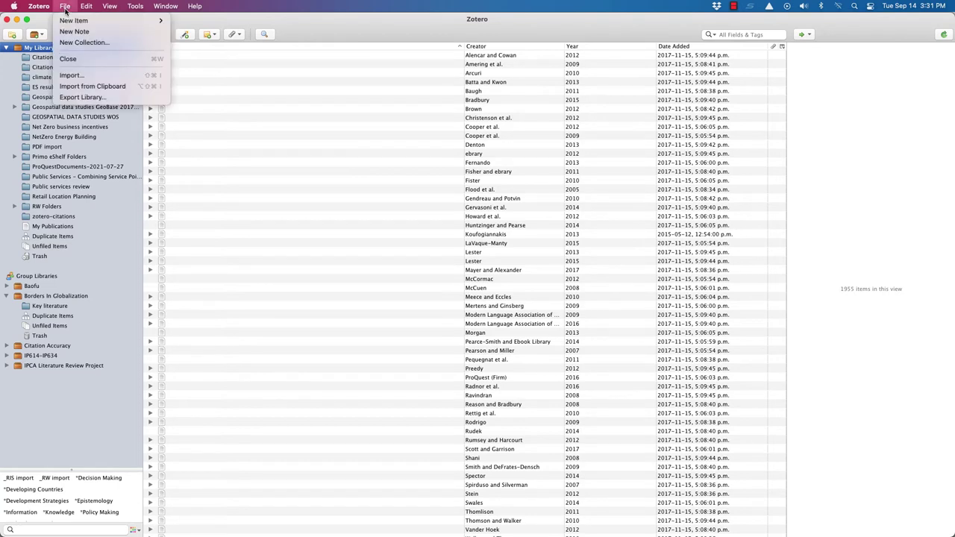
click(74, 76)
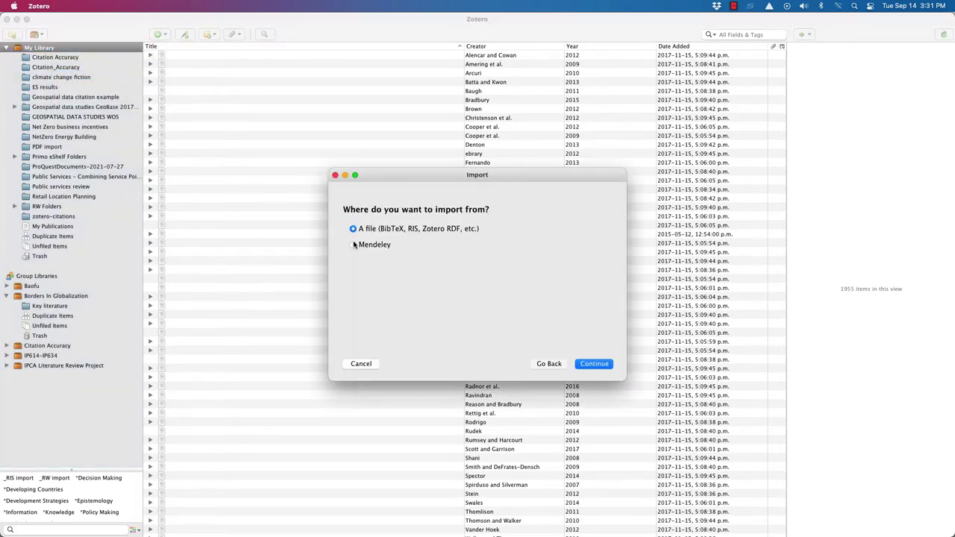
click(593, 364)
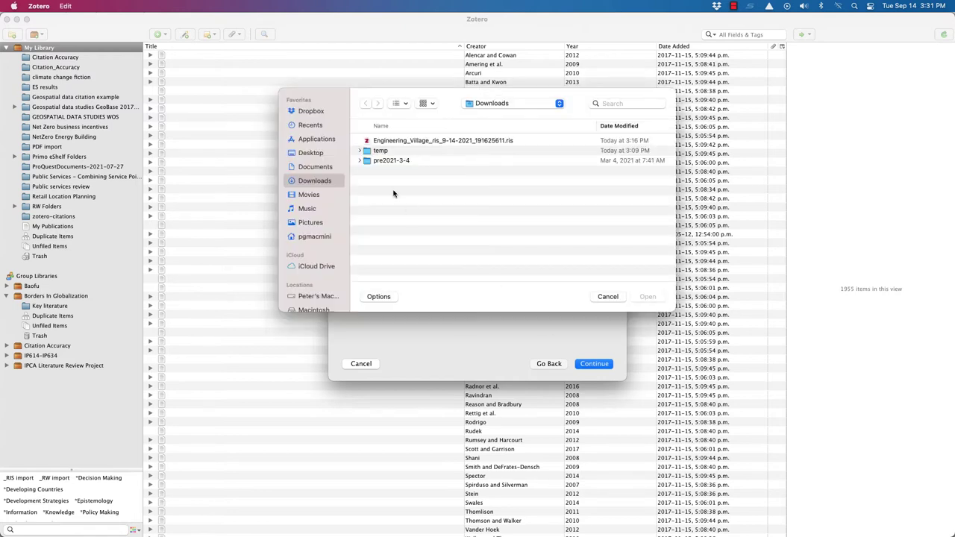
click(409, 141)
click(649, 297)
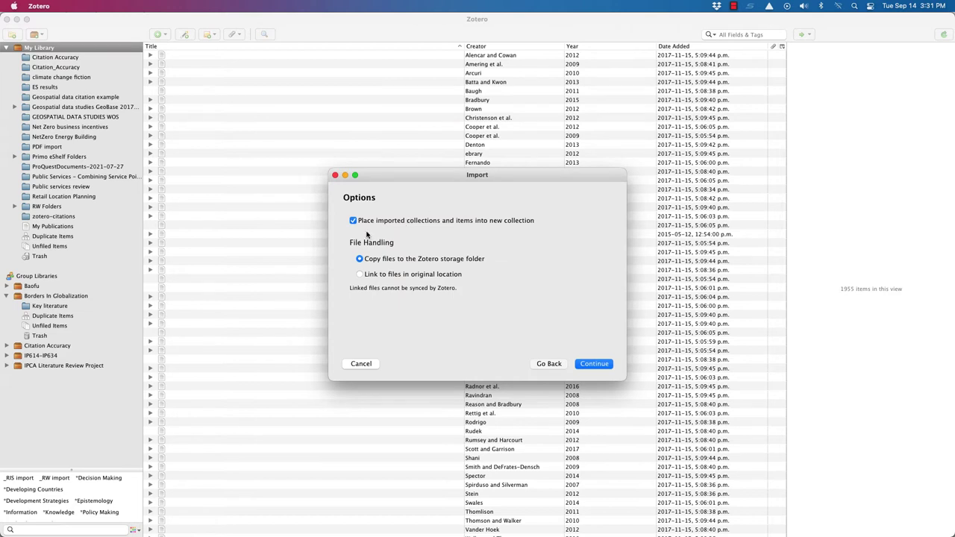
click(587, 365)
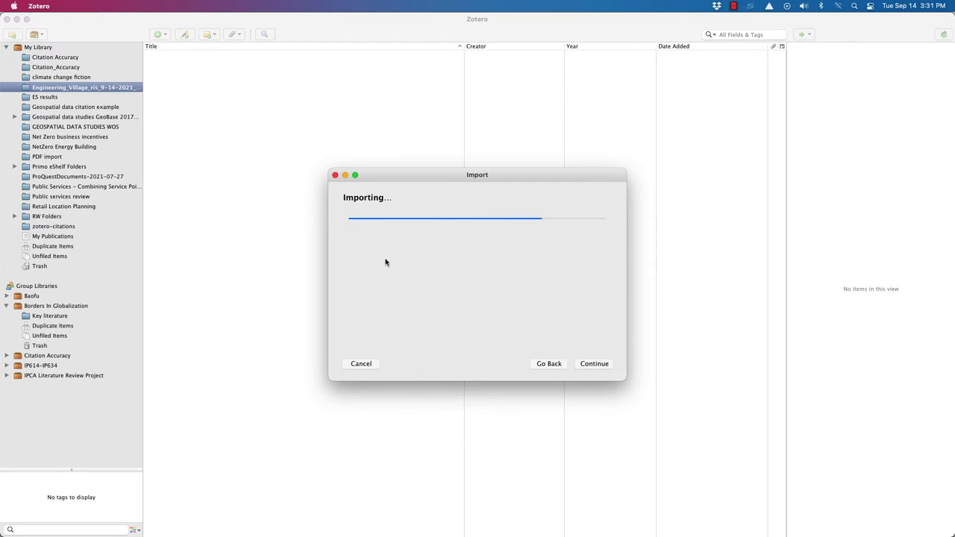
click(335, 176)
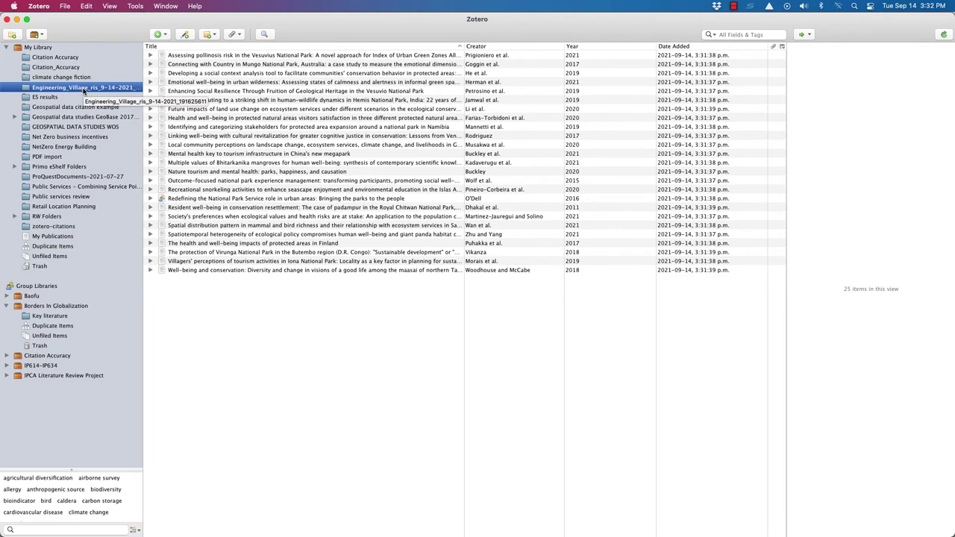
- Rename the newly imported Engineering Village collection as GG700-800
click(83, 88)
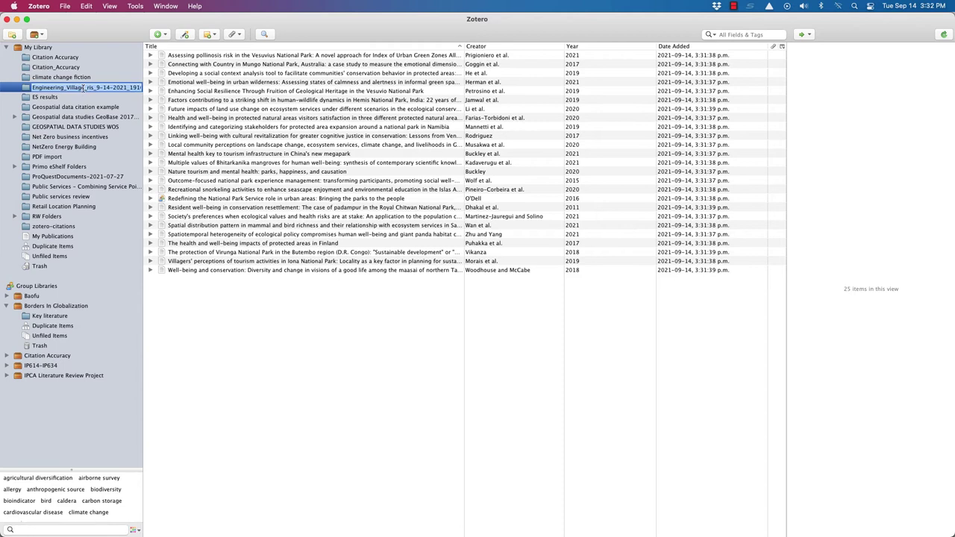
text(G)
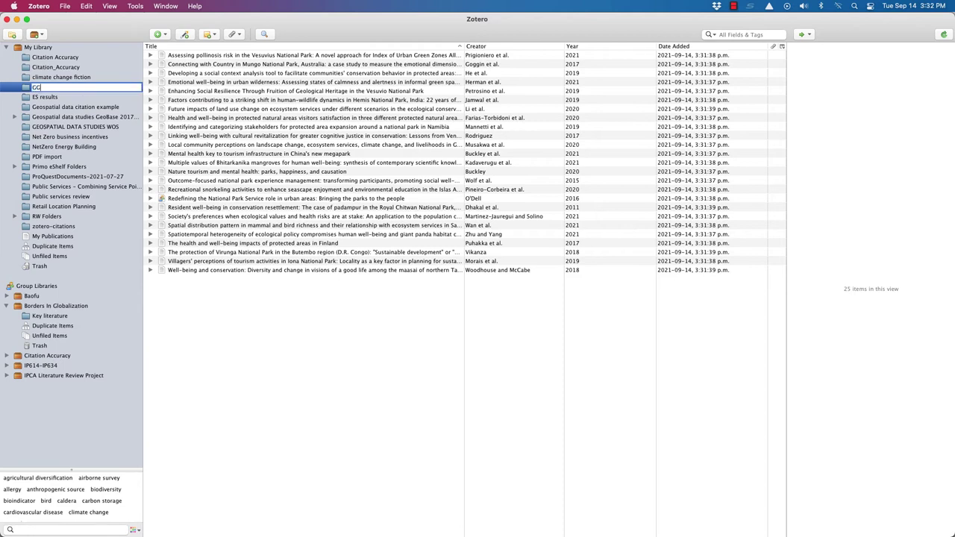
text(C700-800)
key(Return)
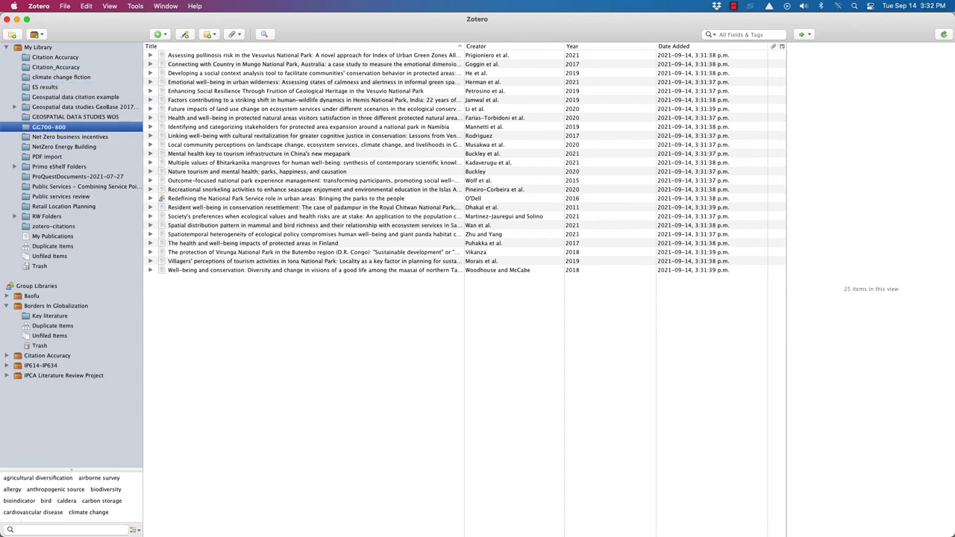
- Add the first three references of the GG700-800 collection to the PDF import collection
click(224, 58)
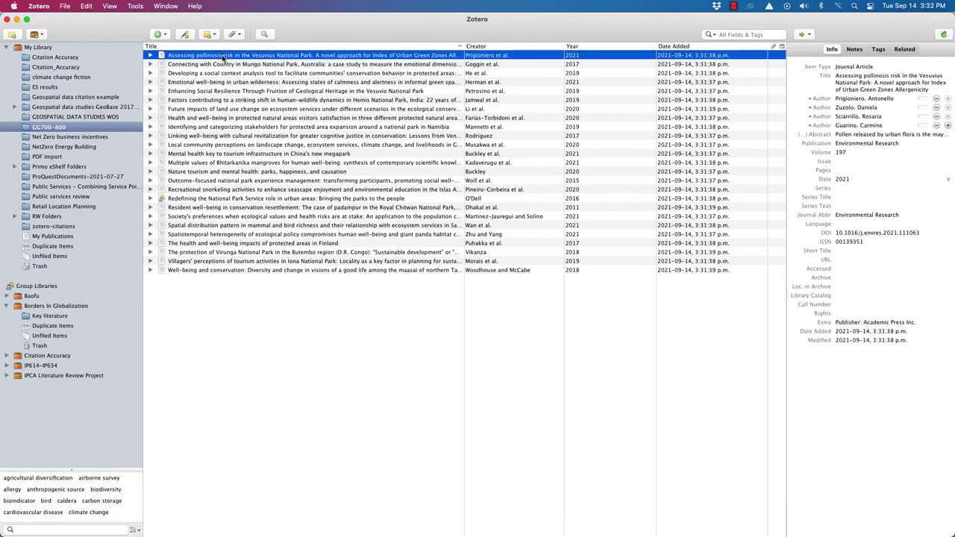
shift+click(221, 73)
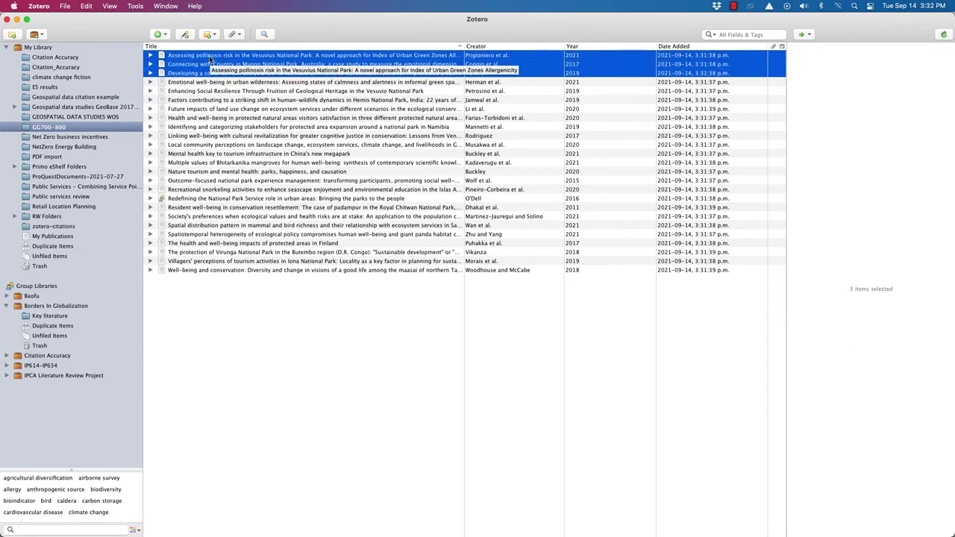
drag(268, 73, 242, 113)
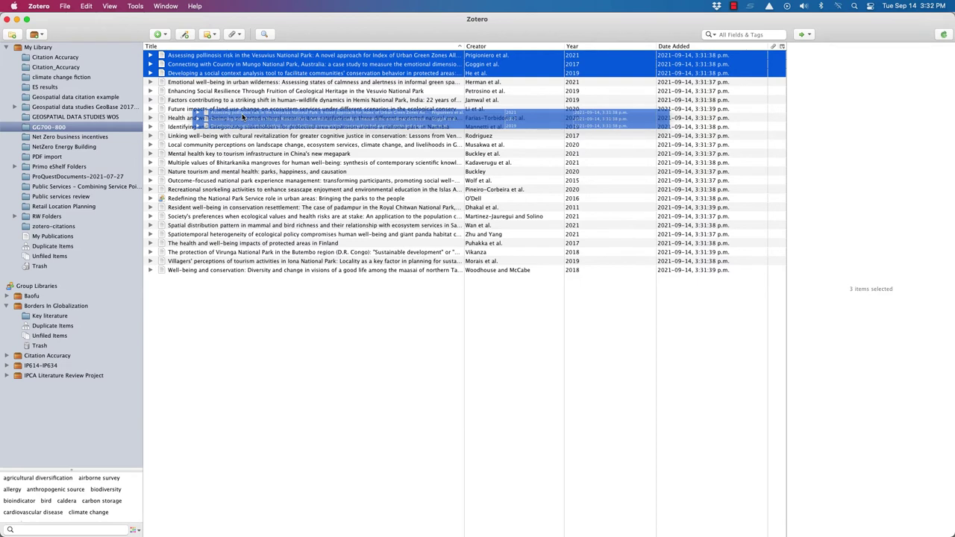
drag(241, 113, 43, 159)
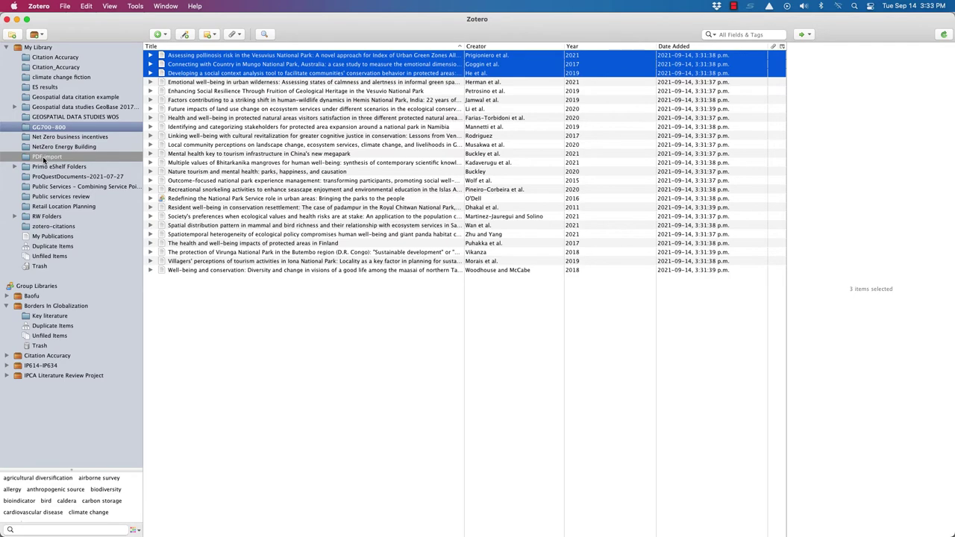
- Sort the PDF import collection by date added, newest first, check the three added references, and return to the GG700-800 collection
click(44, 157)
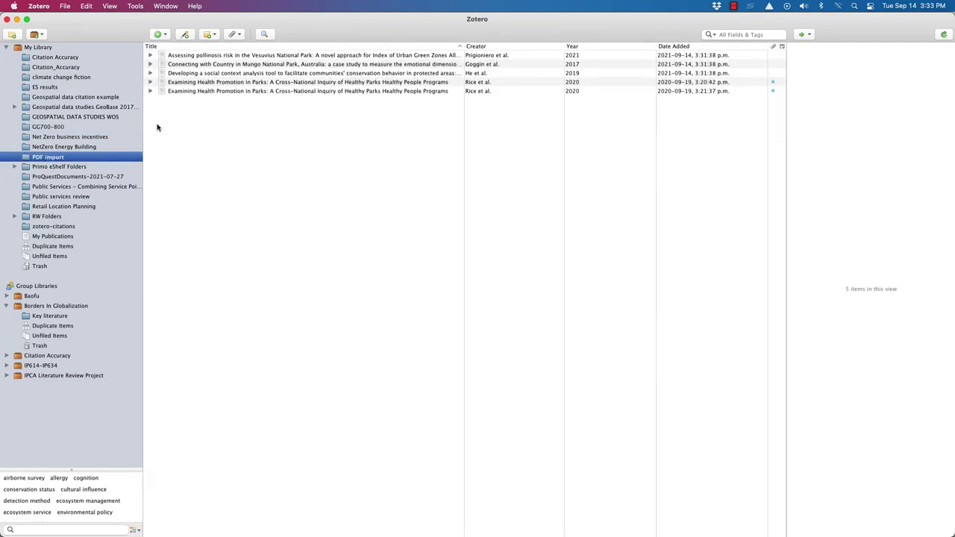
click(703, 47)
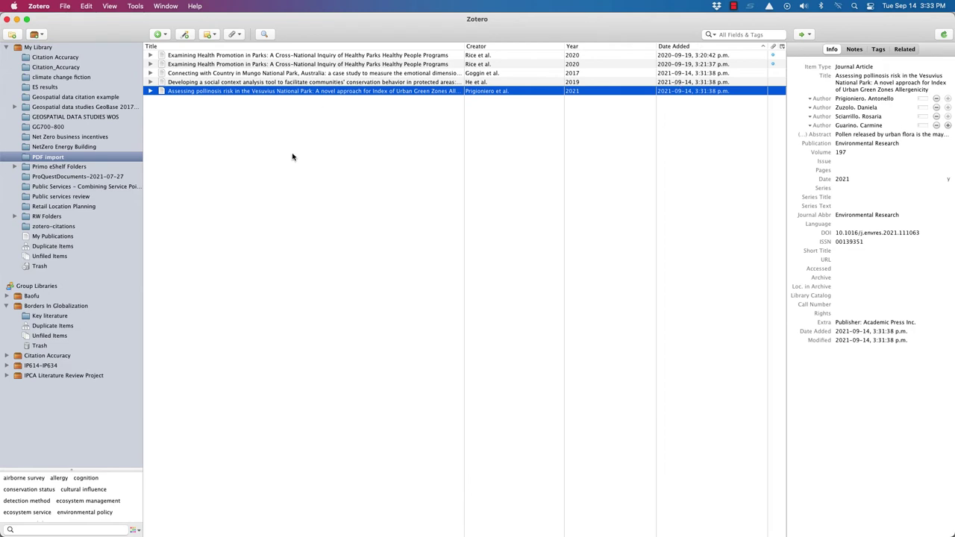
click(678, 49)
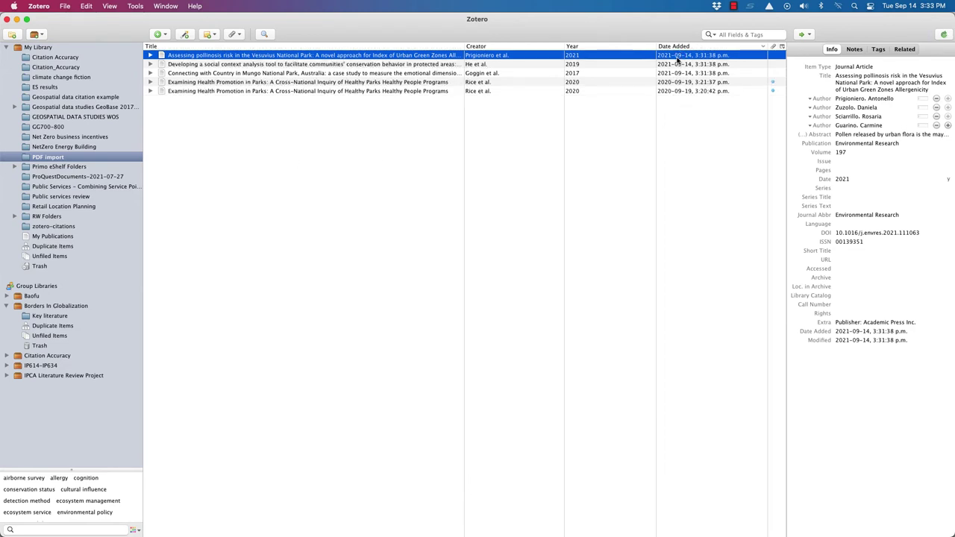
click(614, 64)
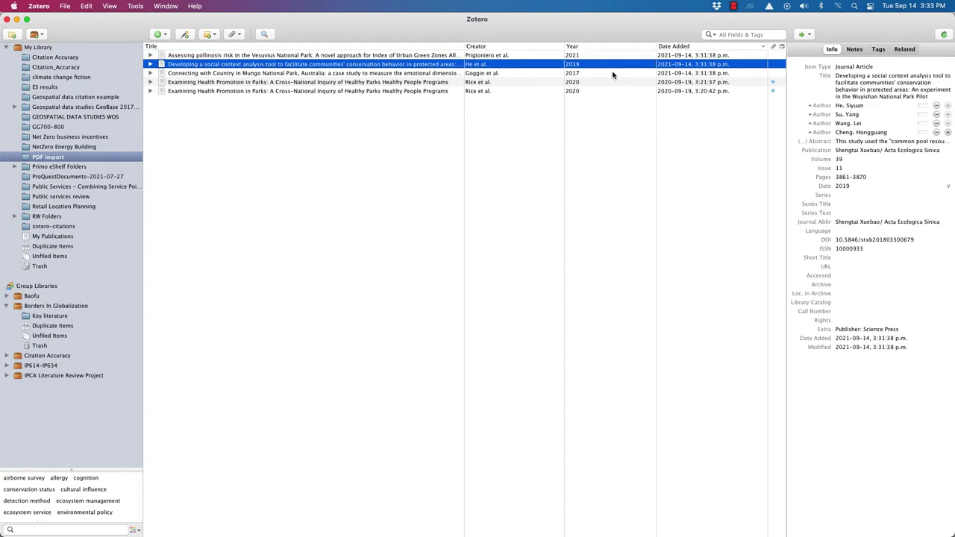
click(614, 73)
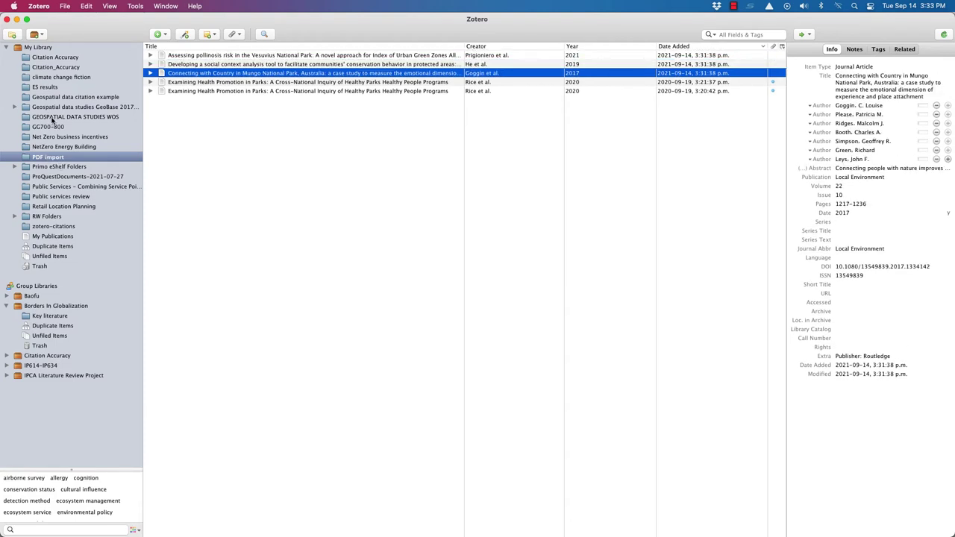
click(48, 128)
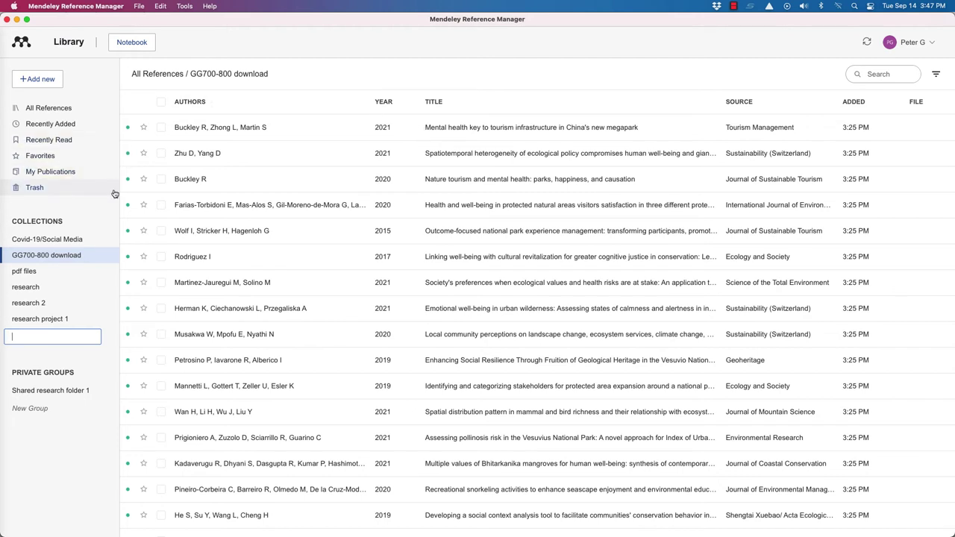
- Switch to Mendeley Reference Manager and add the three PDF files from the Downloads folder, including ES-2019-10790.pdf, to the library
click(42, 81)
click(36, 106)
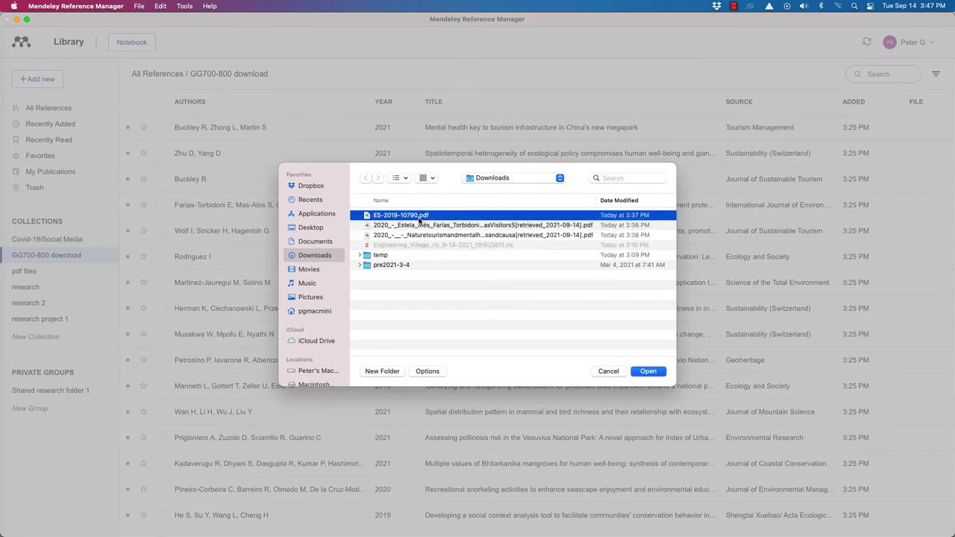
shift+click(420, 226)
shift+click(416, 235)
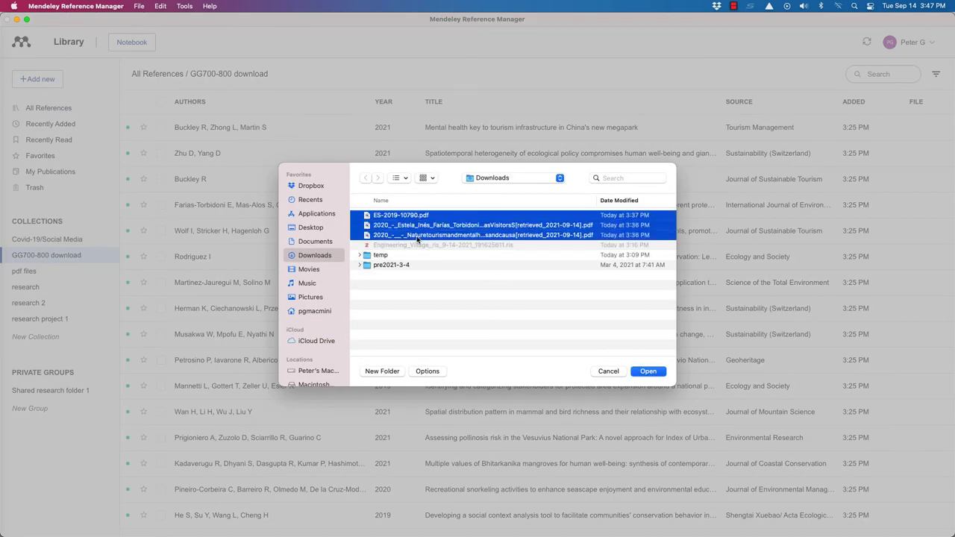
click(648, 371)
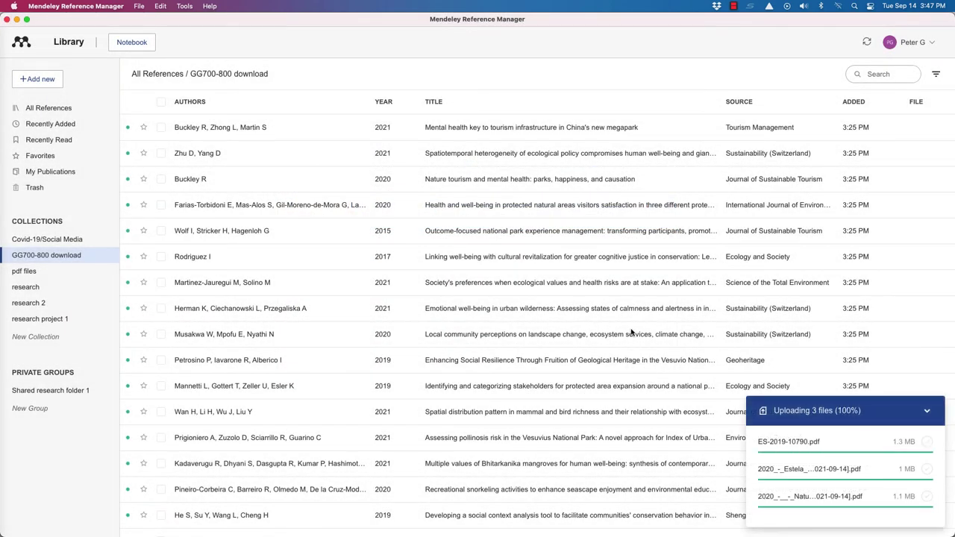
- Among the recently added references, open the PDF of "Nature tourism and mental health: parks, happiness, and causation" for reading
click(35, 125)
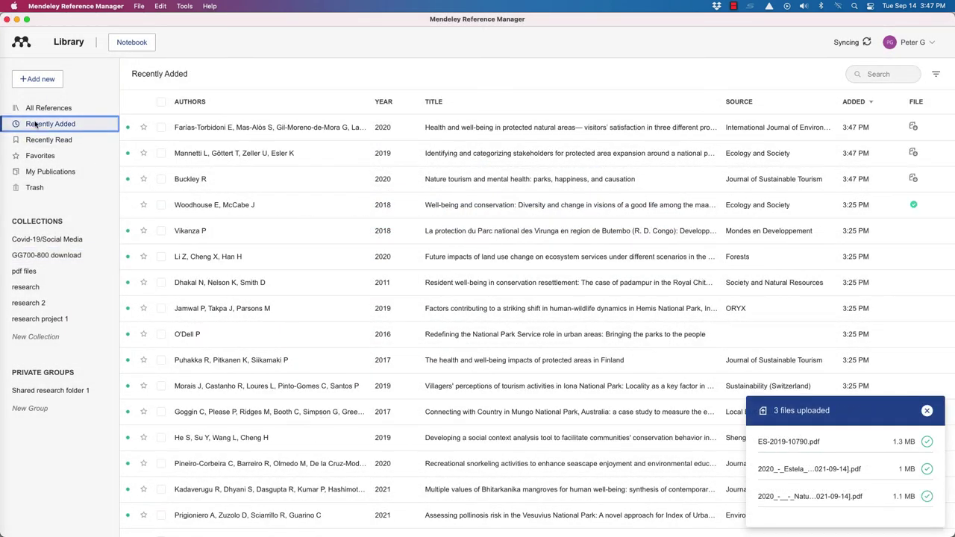
click(926, 411)
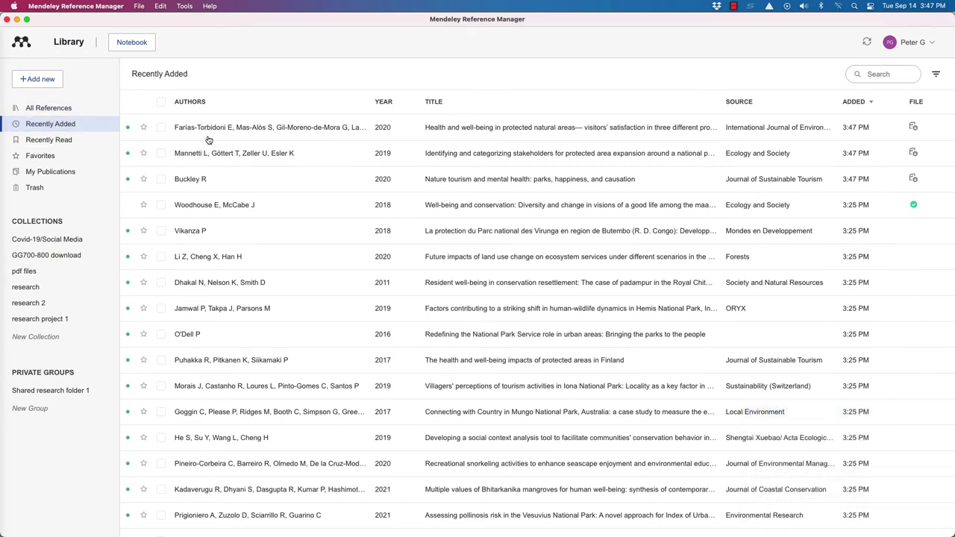
click(515, 179)
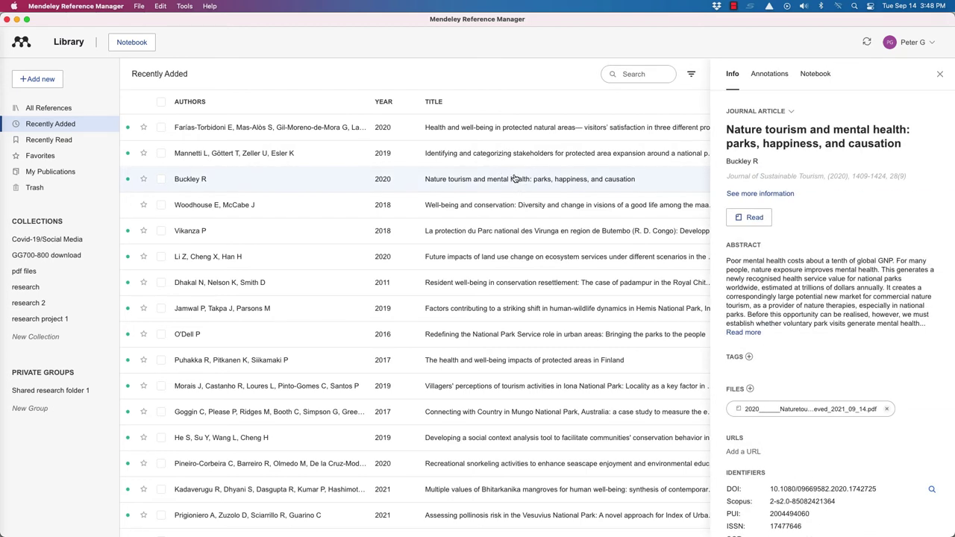
click(751, 219)
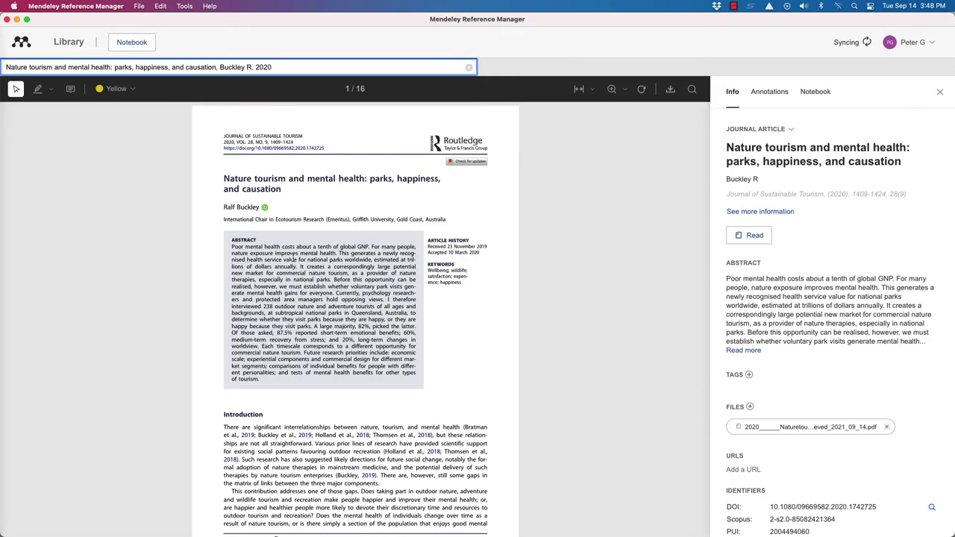
- Add a sticky note reading "this is important" after the first Introduction paragraph of the PDF
scroll(423, 344, down, 3)
scroll(423, 343, down, 2)
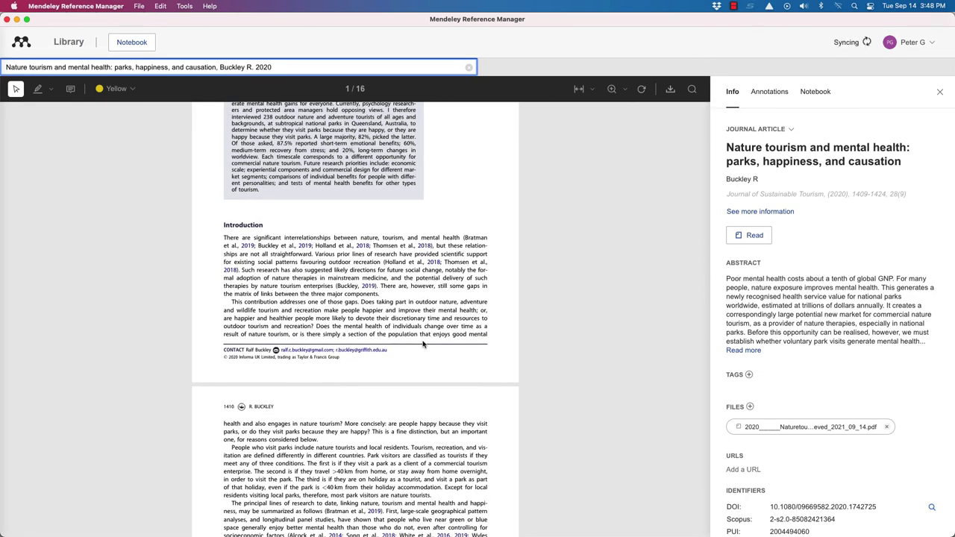
click(70, 89)
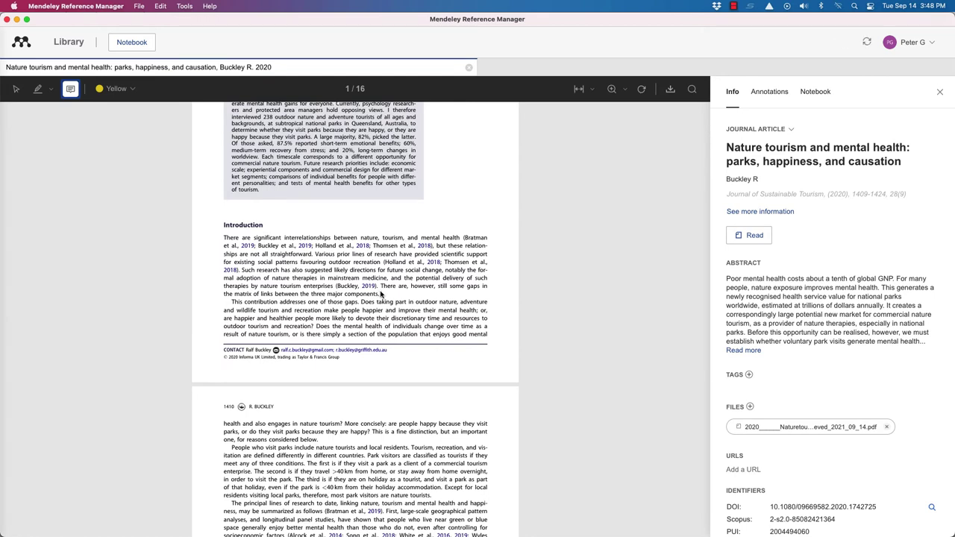
click(386, 298)
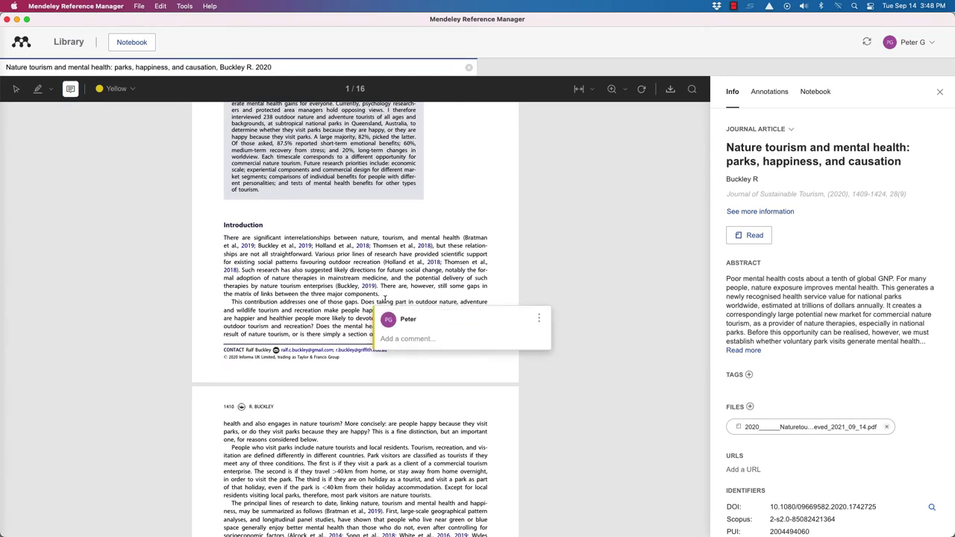
text(this is important)
click(434, 295)
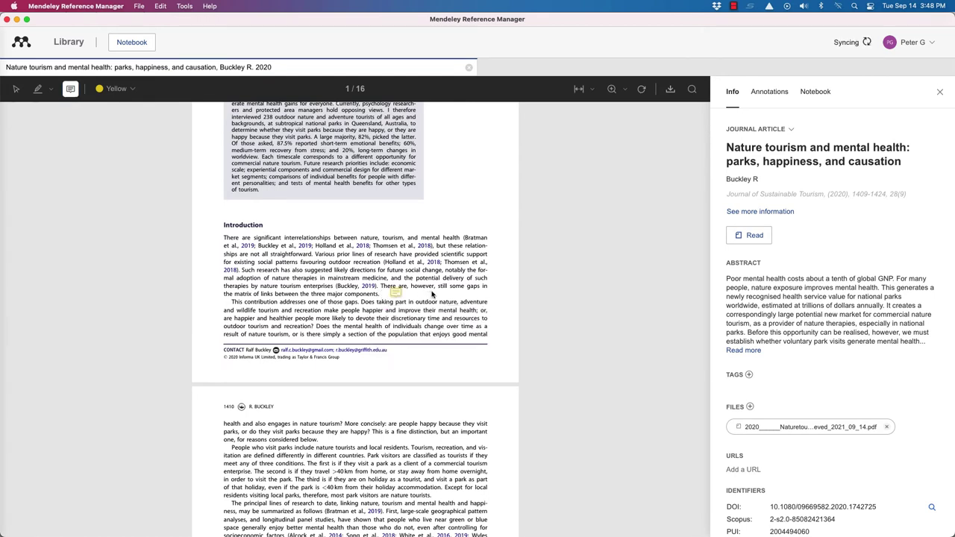
- Highlight the text "significant interrelationships between nature, tourism," in yellow in the first line of the Introduction
click(37, 91)
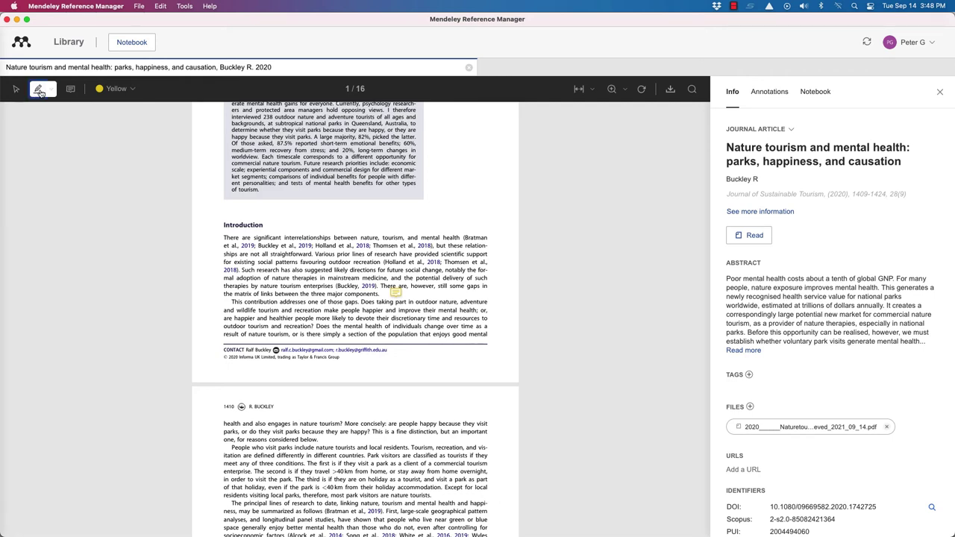
click(52, 89)
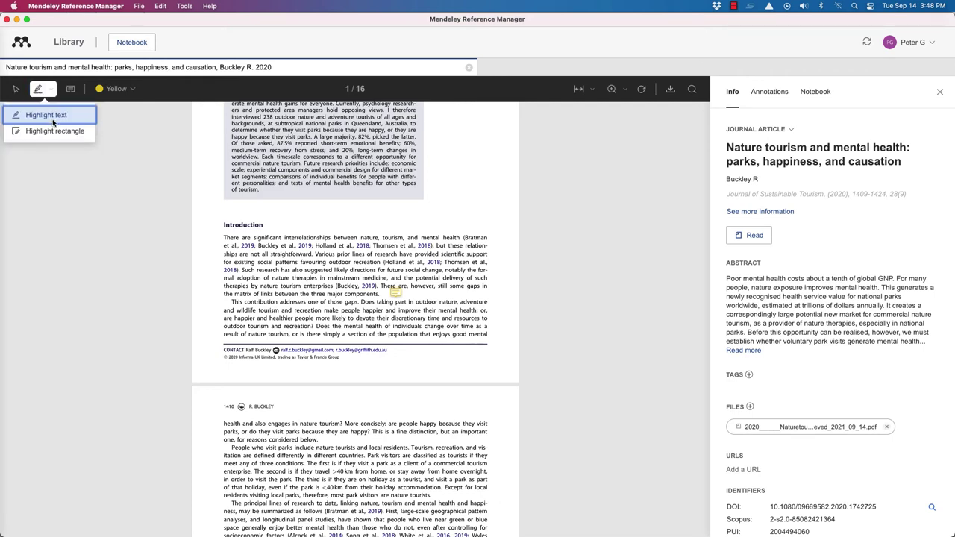
click(51, 120)
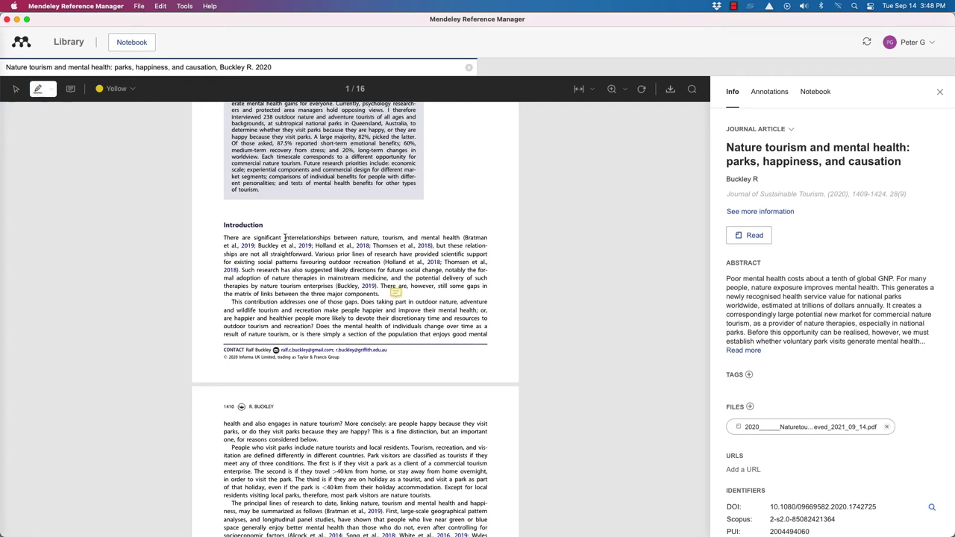
drag(284, 237, 405, 238)
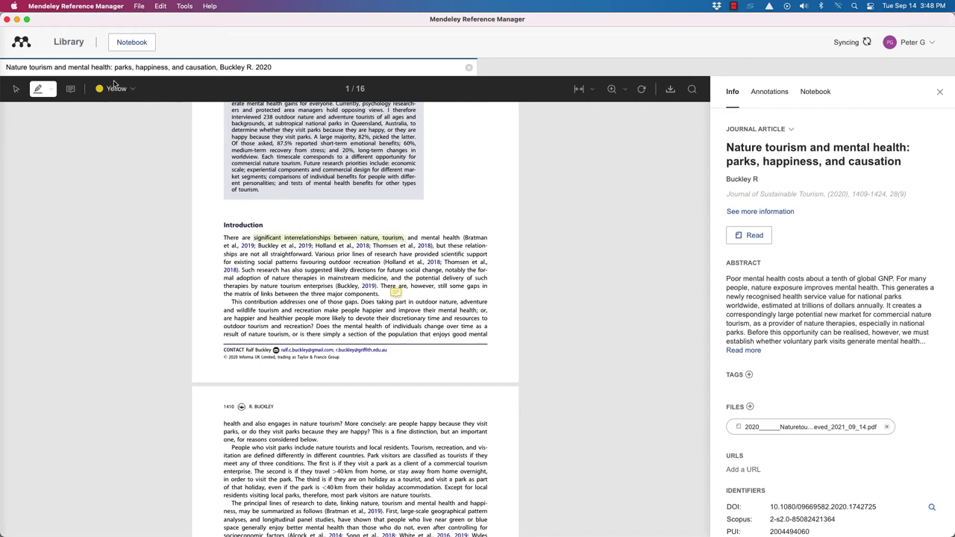
- Draw a yellow rectangular highlight over the first line of the second Introduction paragraph, starting "This contribution addresses one of those gaps"
click(54, 93)
click(46, 134)
drag(230, 297, 490, 302)
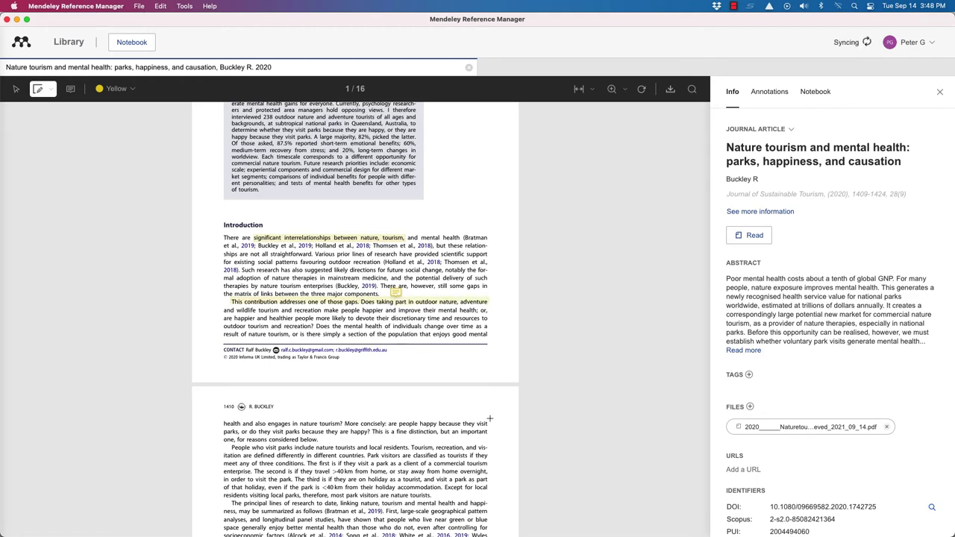
scroll(488, 422, down, 3)
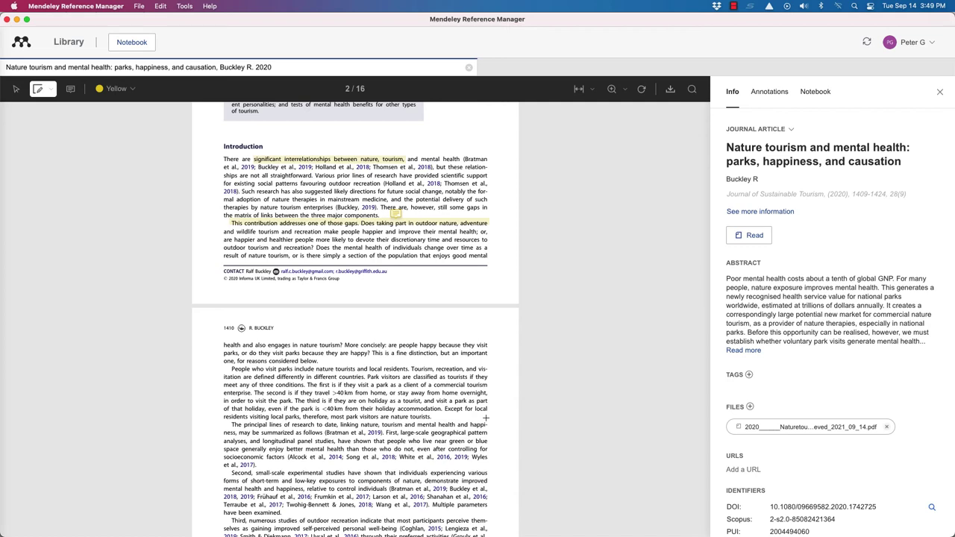
scroll(486, 418, up, 5)
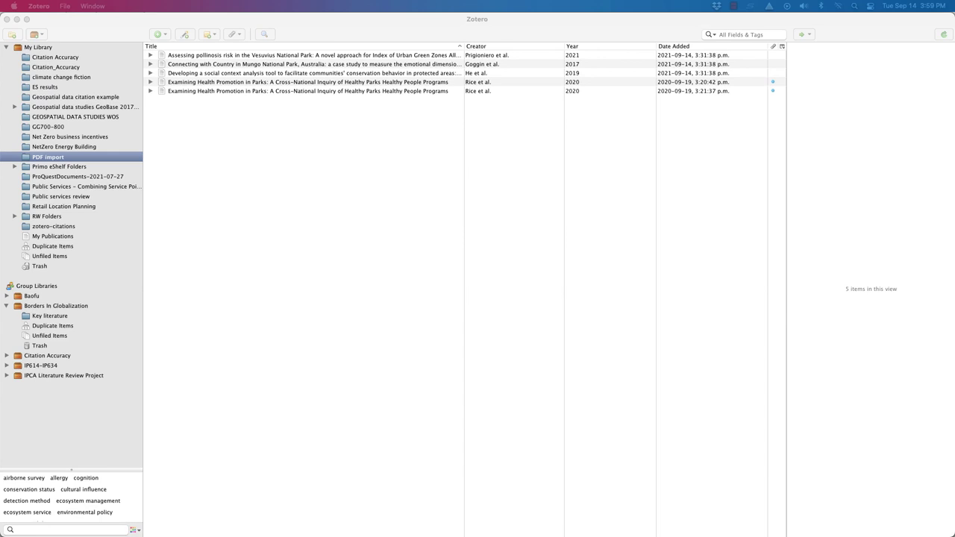
- Switch to Zotero, add the three PDF files, including ES-2019-10790.pdf, to the PDF import collection, and sort its items by date added, newest first
drag(0, 128, 198, 157)
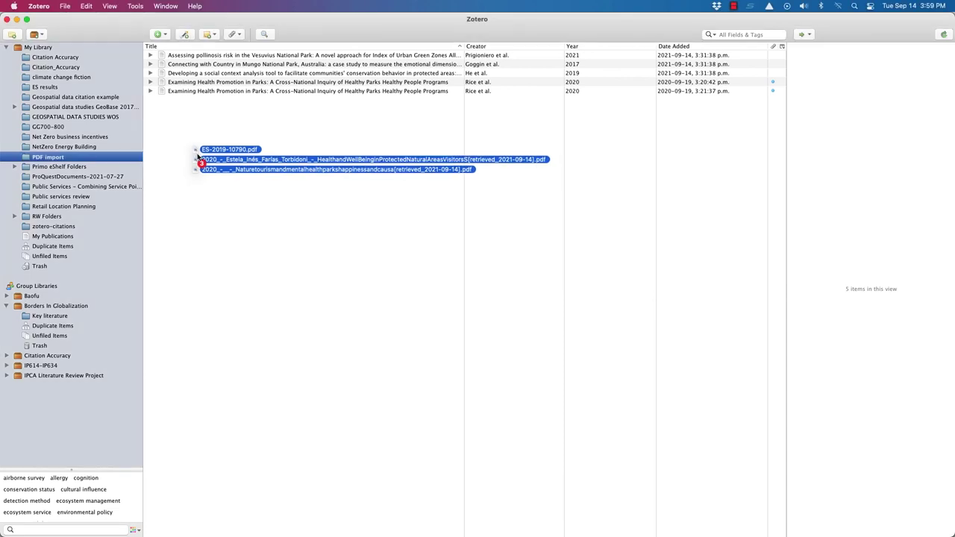
drag(197, 157, 197, 157)
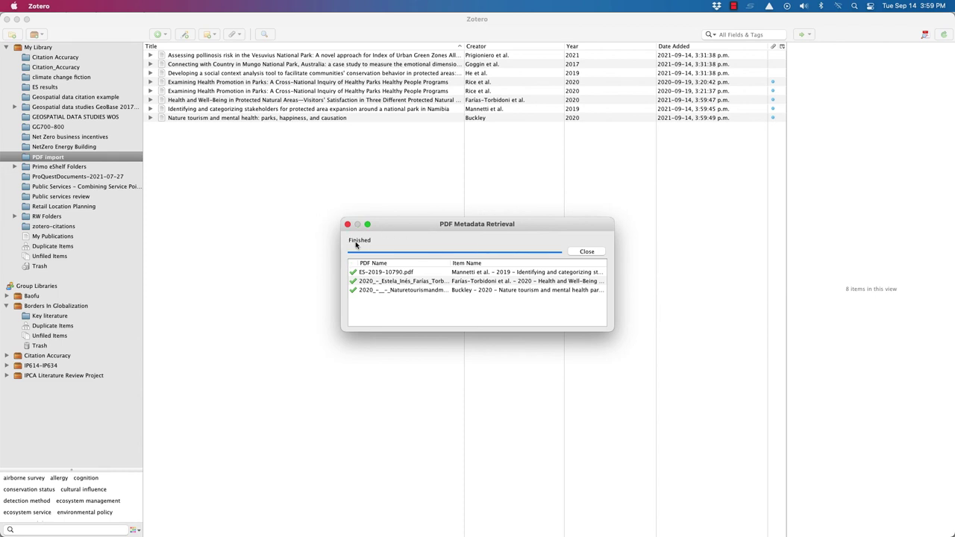
click(347, 224)
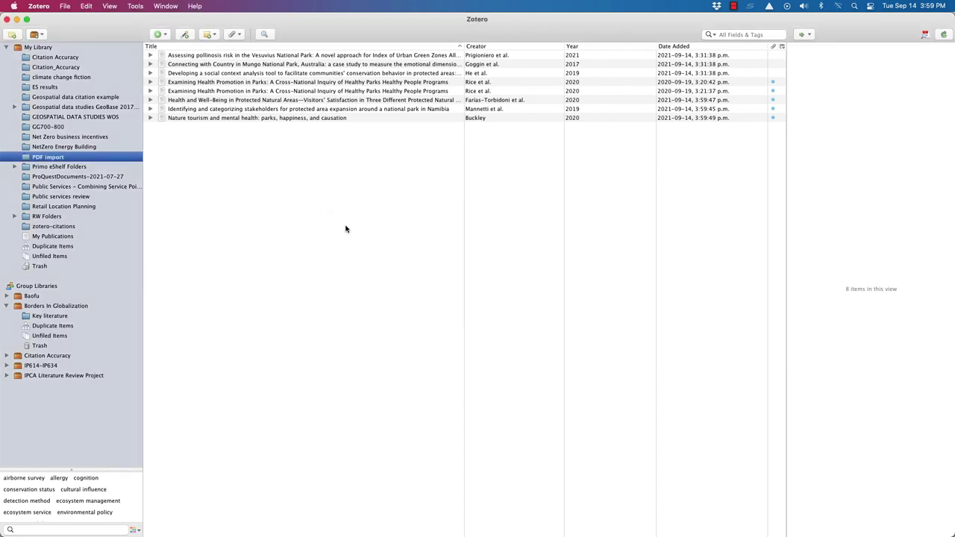
click(671, 49)
click(671, 48)
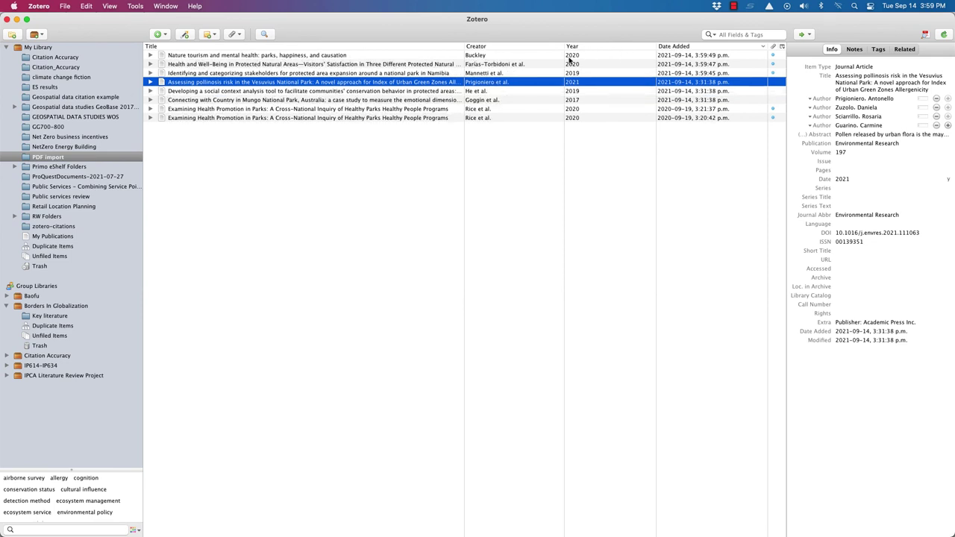
- Review the retrieved publication, issue and page details of "Nature tourism and mental health: parks, happiness, and causation"
click(199, 56)
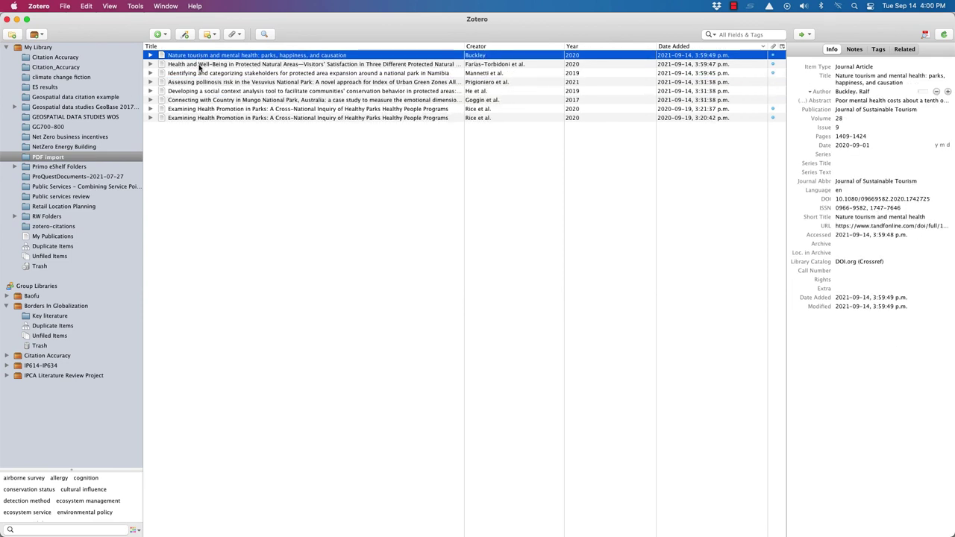
click(839, 77)
click(844, 127)
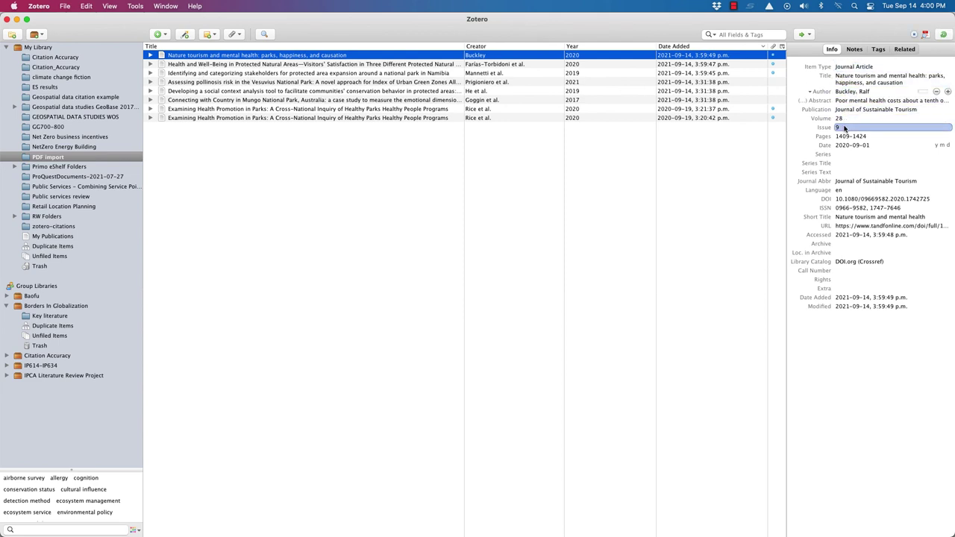
click(843, 111)
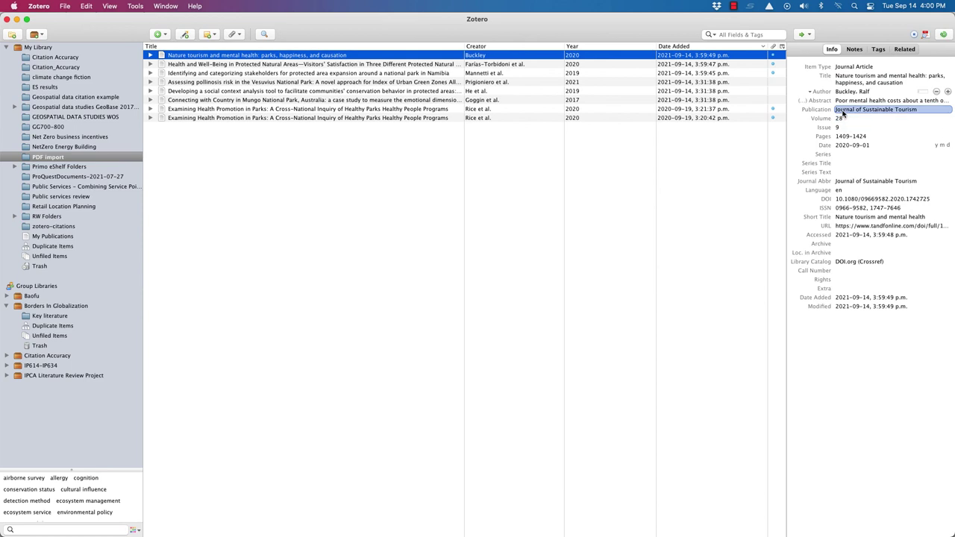
click(845, 138)
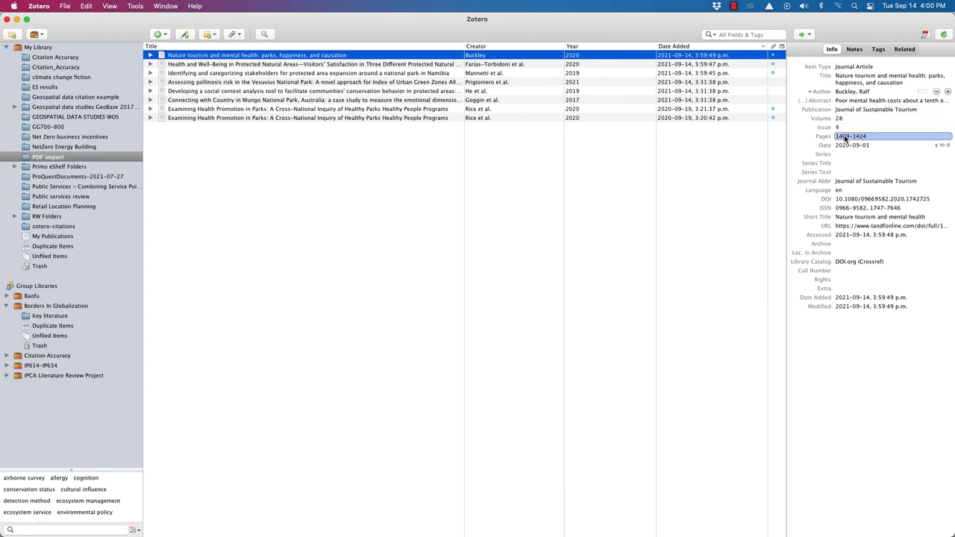
click(864, 165)
click(403, 54)
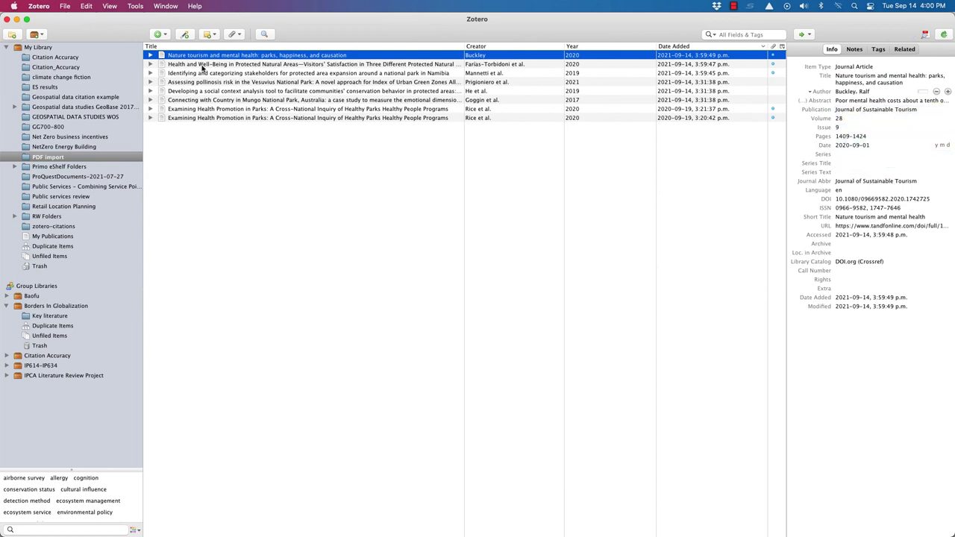
- Open the "Nature tourism and mental health" item's attached PDF in Preview and select "interrelationships between nature, tourism, and mental health" in the Introduction
click(150, 55)
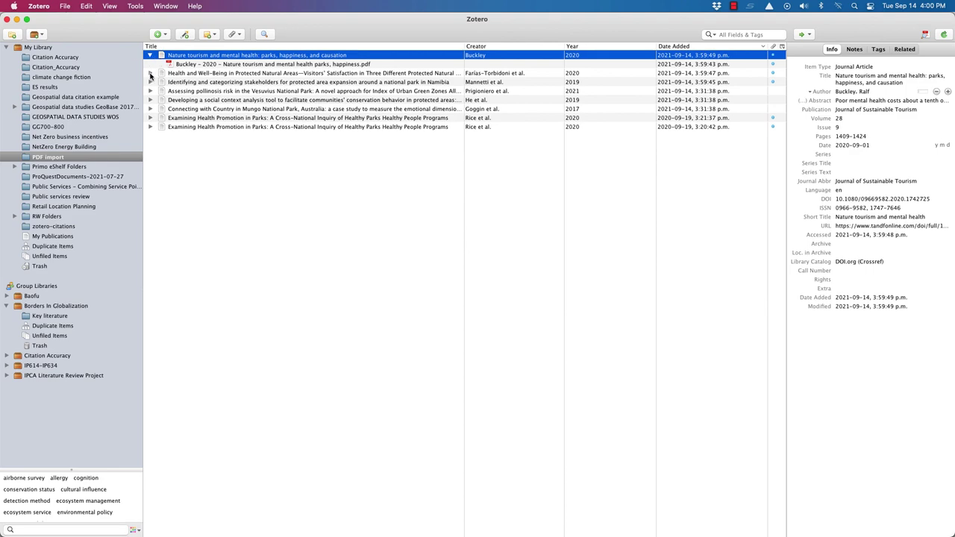
click(150, 73)
double_click(191, 65)
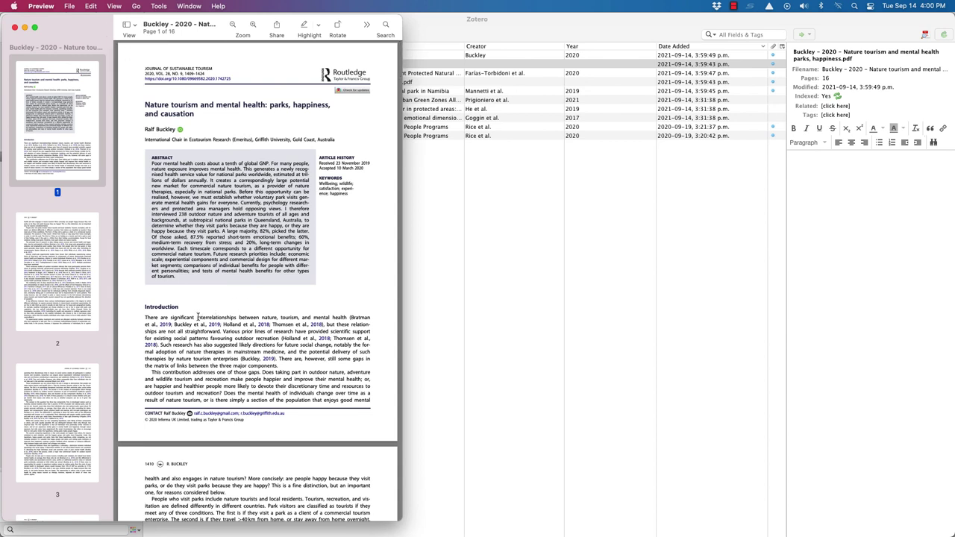
drag(197, 317, 348, 317)
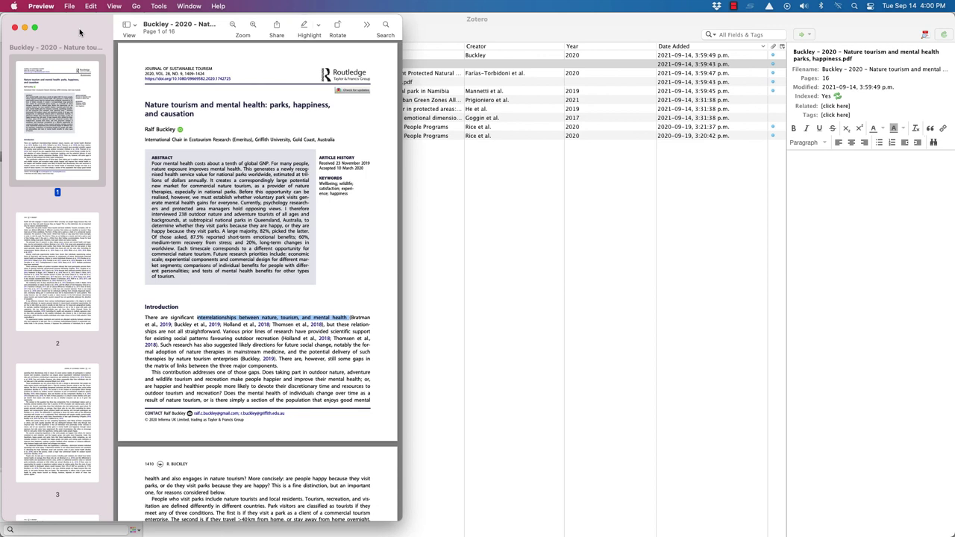
click(15, 28)
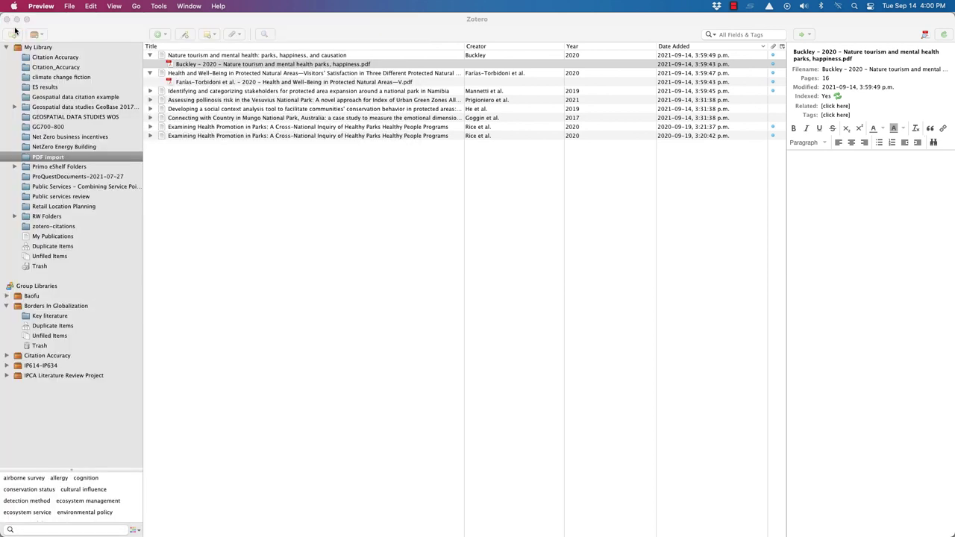
- Collapse the attachments of the "Health and Well-Being in Protected Natural Areas" and "Nature tourism and mental health" items
click(152, 64)
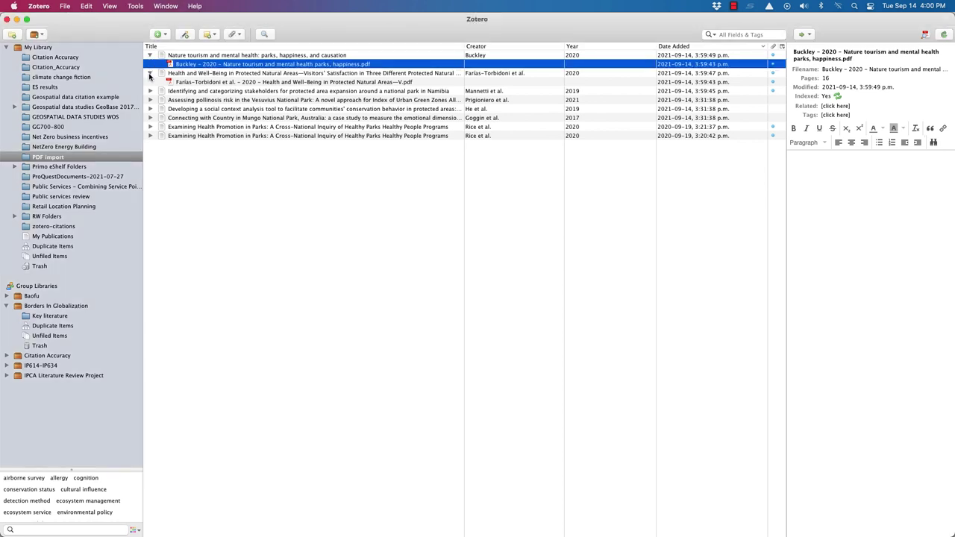
click(150, 73)
click(150, 55)
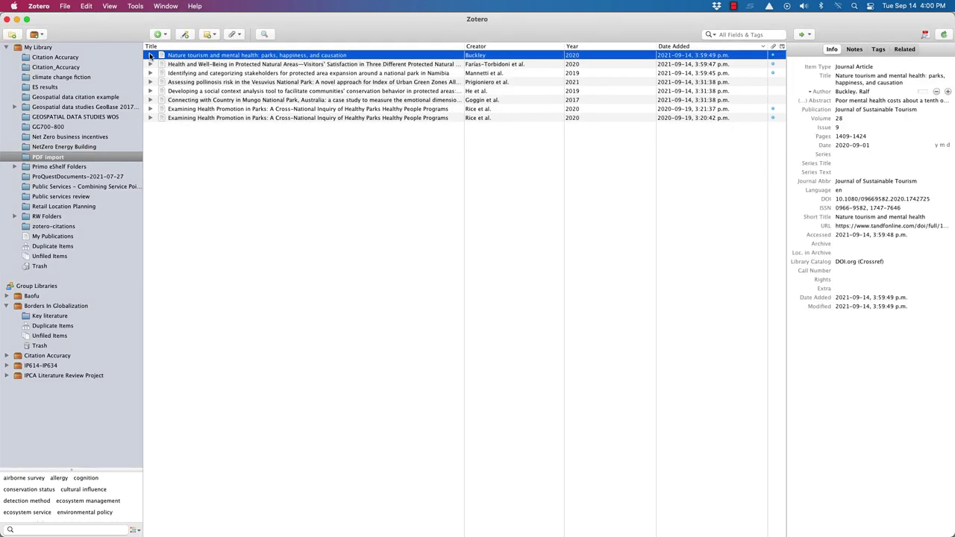